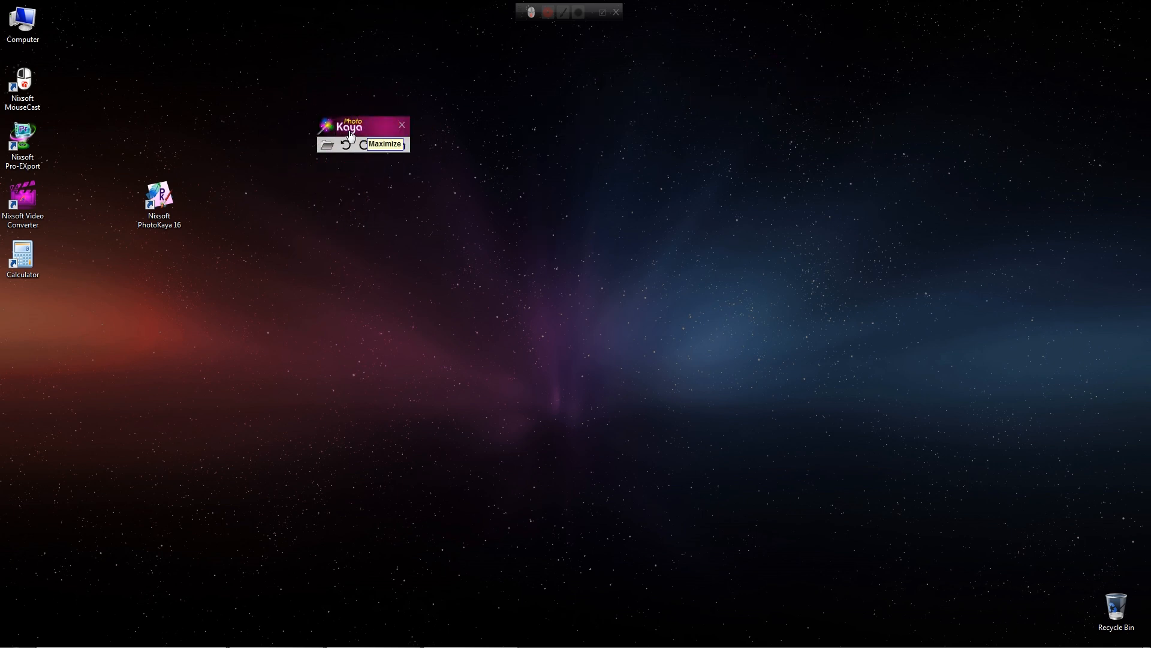
- Expand the PhotoKaya panel and view its activation, update and support options window
left_click(350, 129)
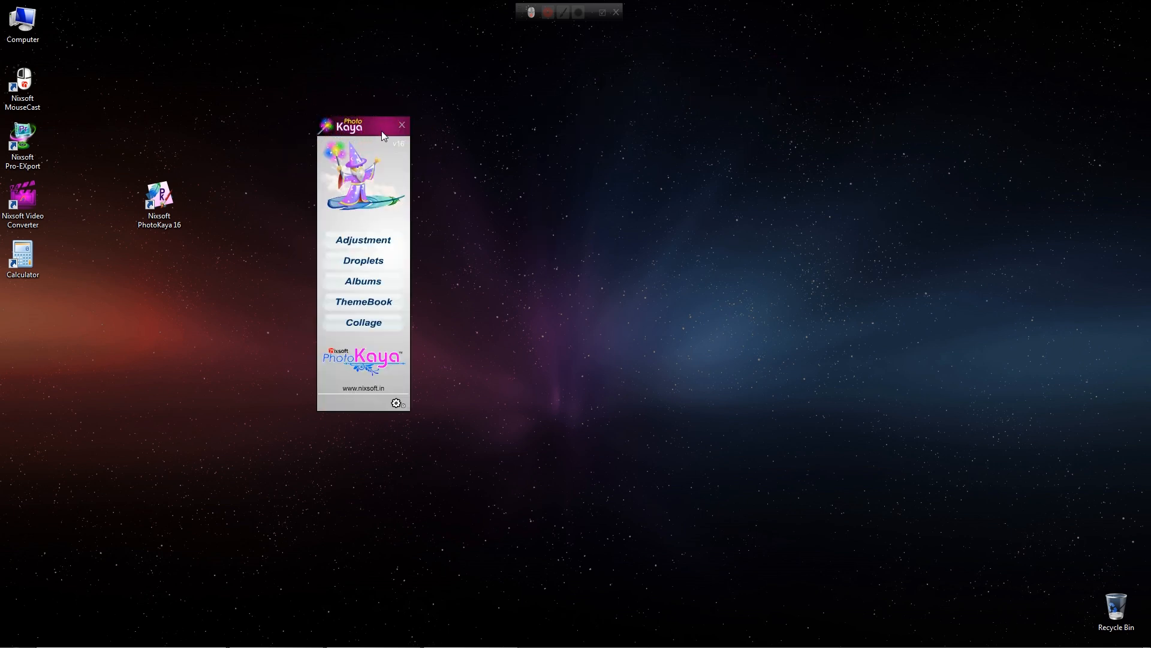
left_click_drag(375, 125, 665, 129)
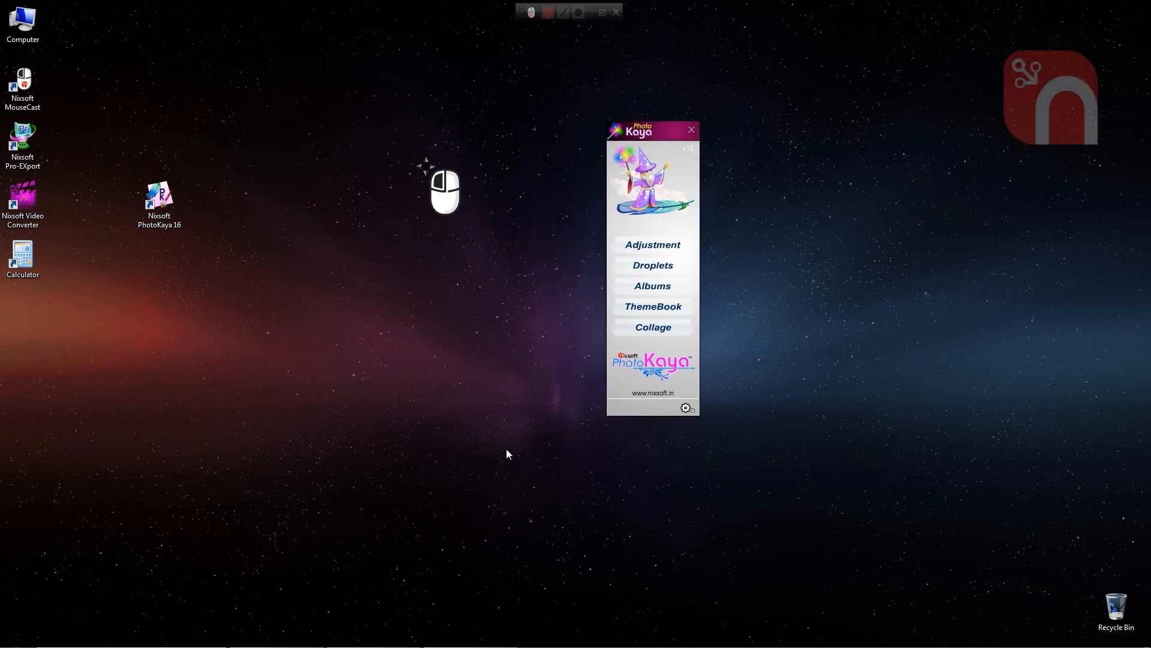
left_click(690, 246)
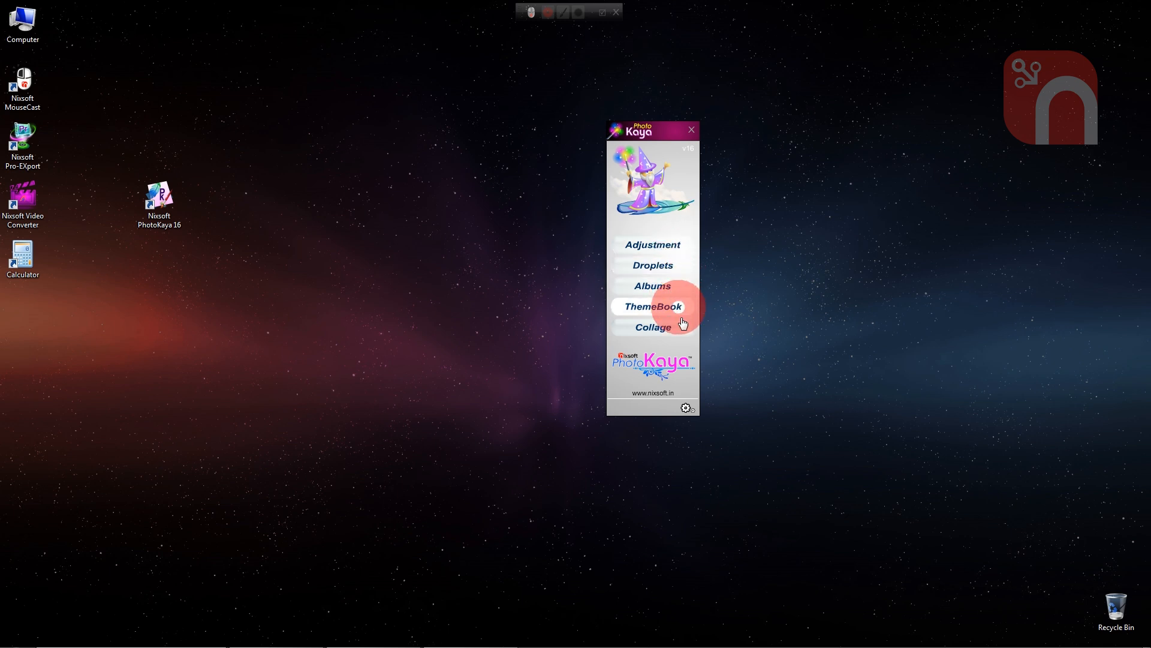
left_click(686, 409)
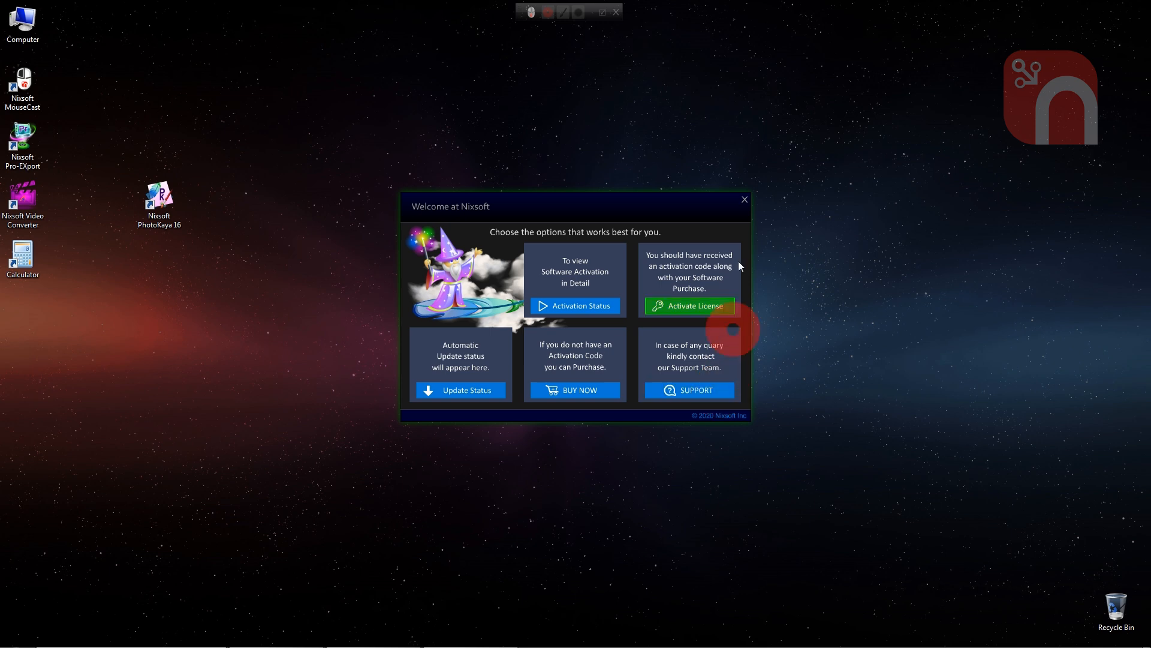
left_click(744, 200)
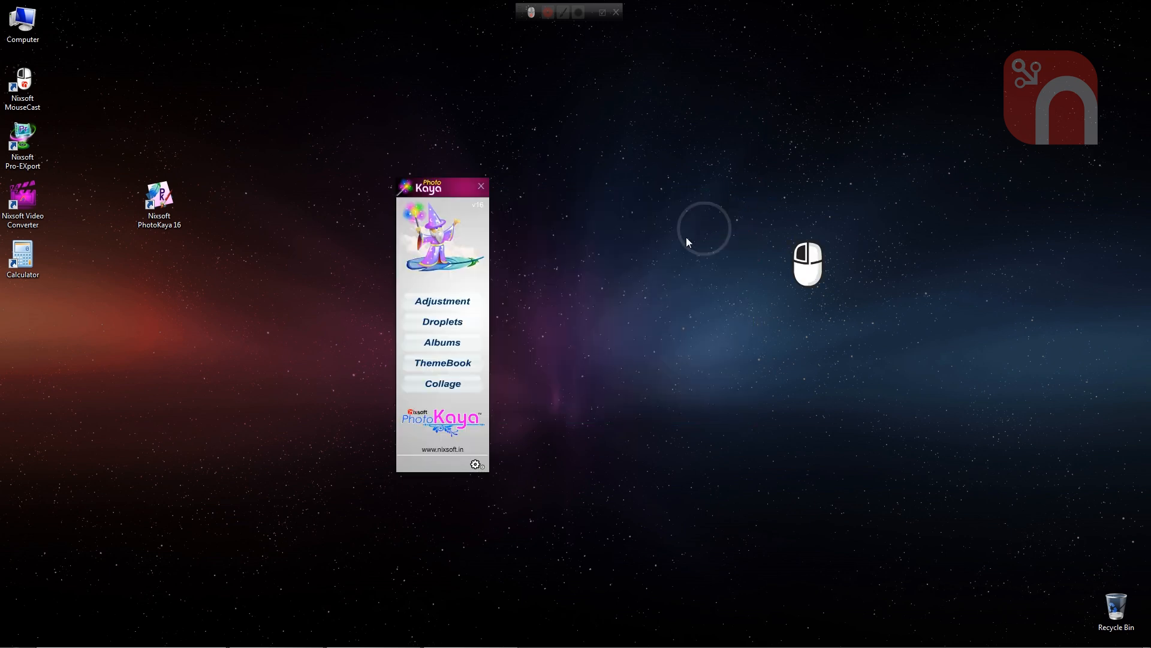
- Switch to Photoshop and place the PhotoKaya panel over its empty workspace
left_click_drag(457, 193, 680, 172)
left_click(610, 363)
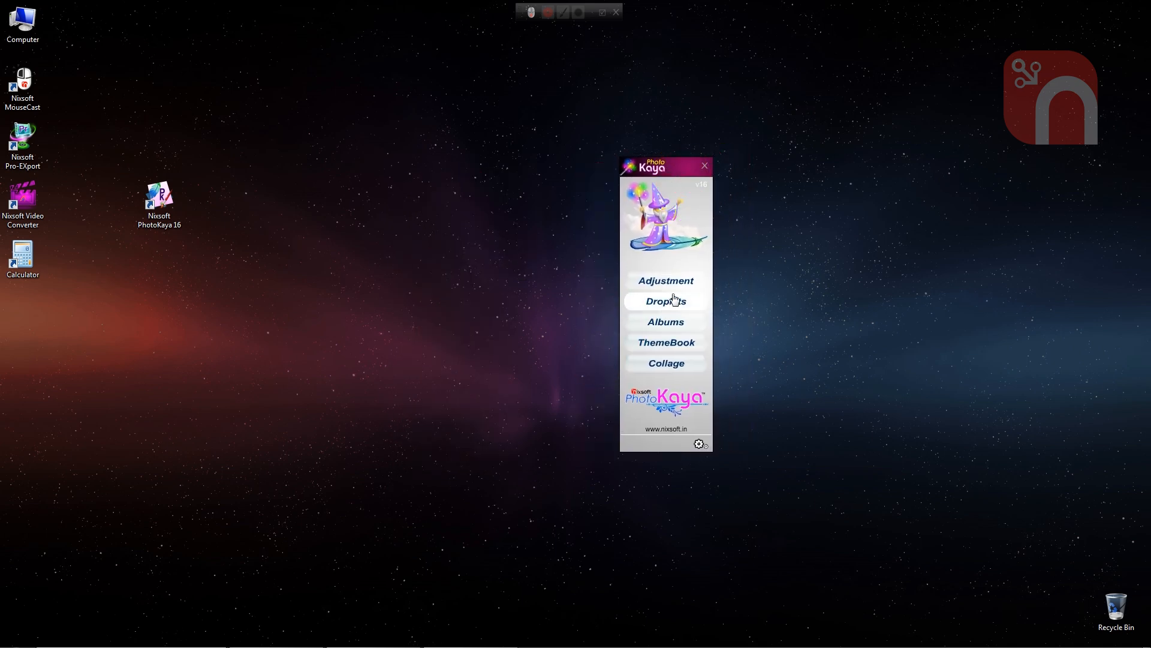
left_click(301, 640)
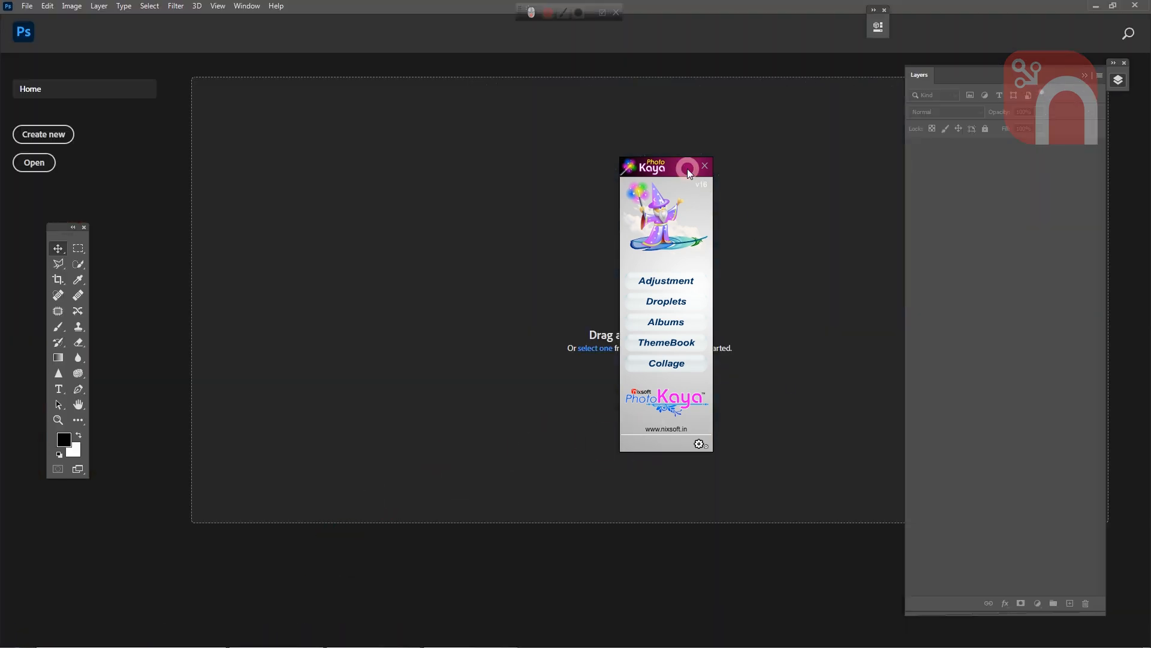
left_click_drag(687, 168, 387, 162)
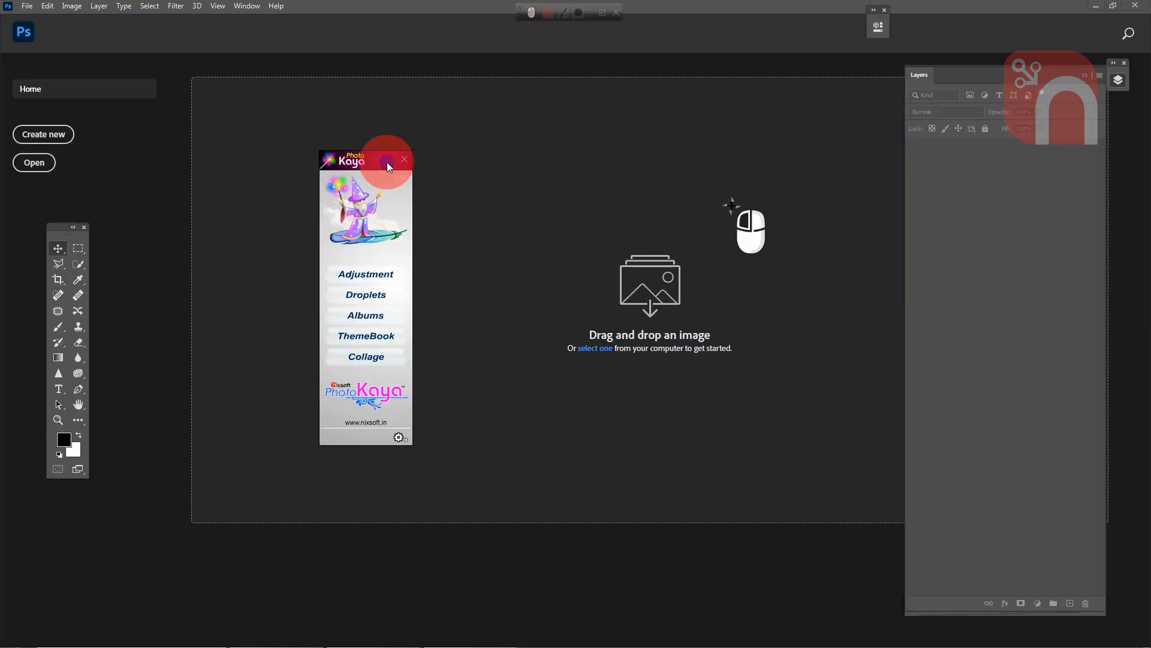
- Open PhotoKaya's Adjustment tools and look through the crop presets, background images and frames
left_click(384, 280)
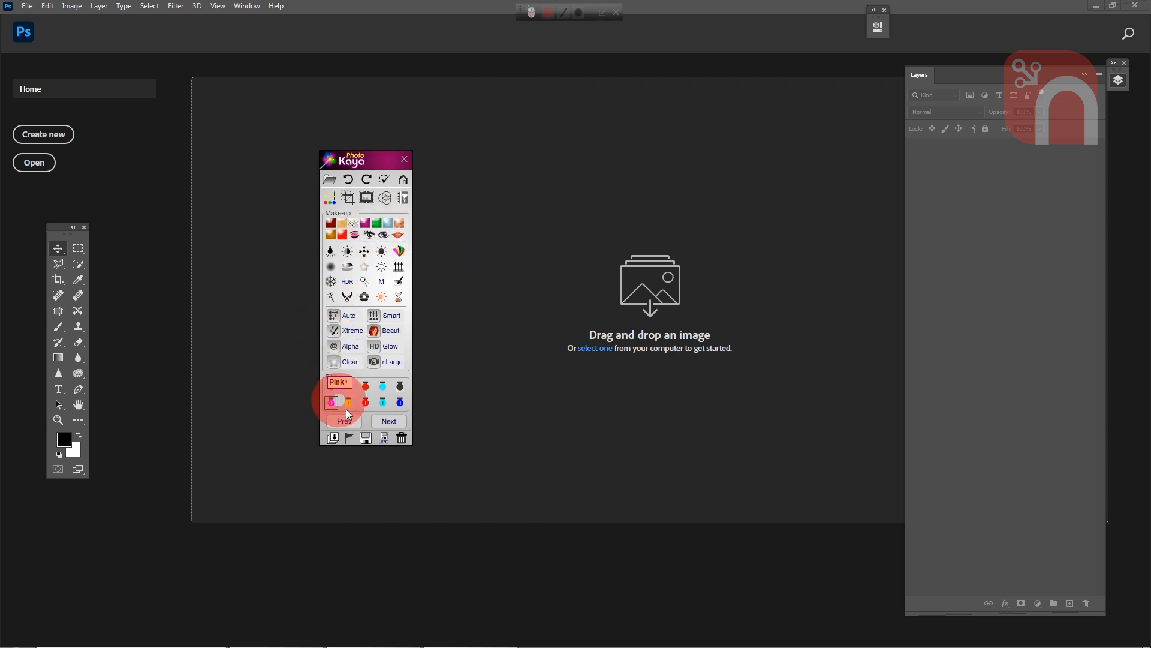
left_click(349, 200)
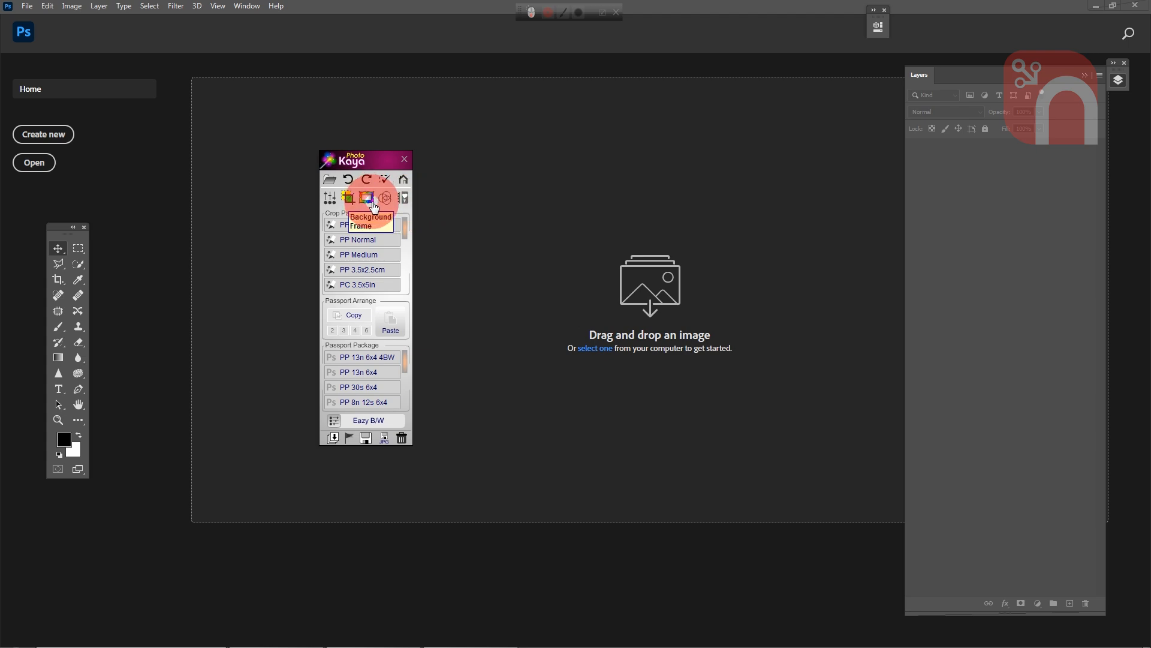
left_click(373, 204)
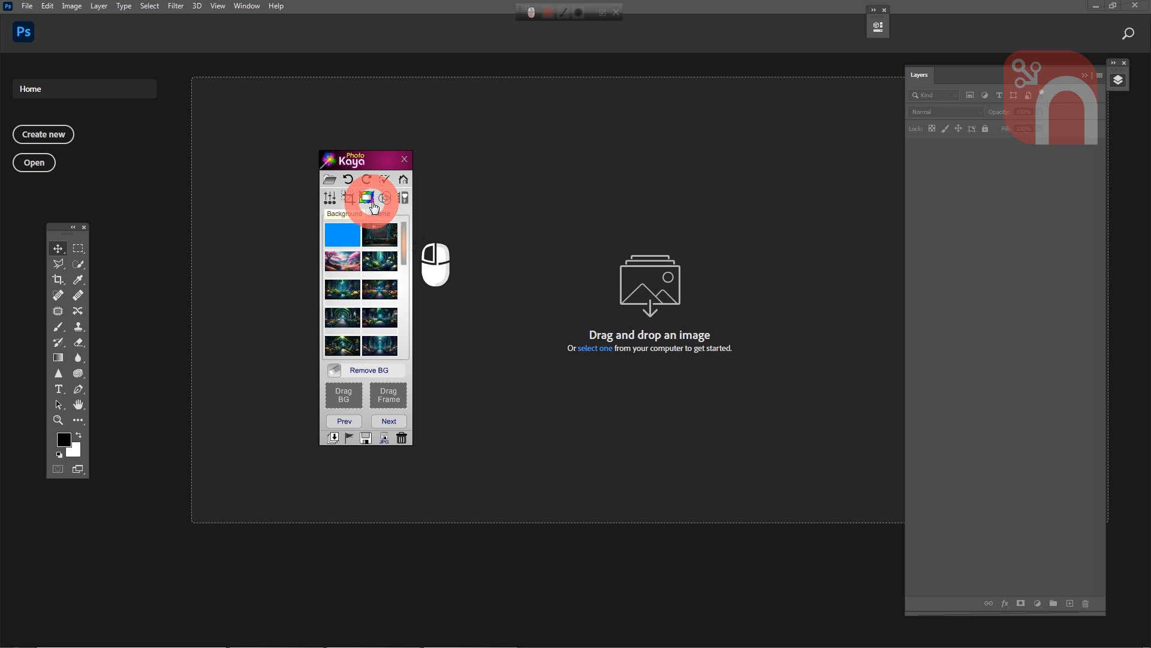
left_click_drag(406, 252, 409, 326)
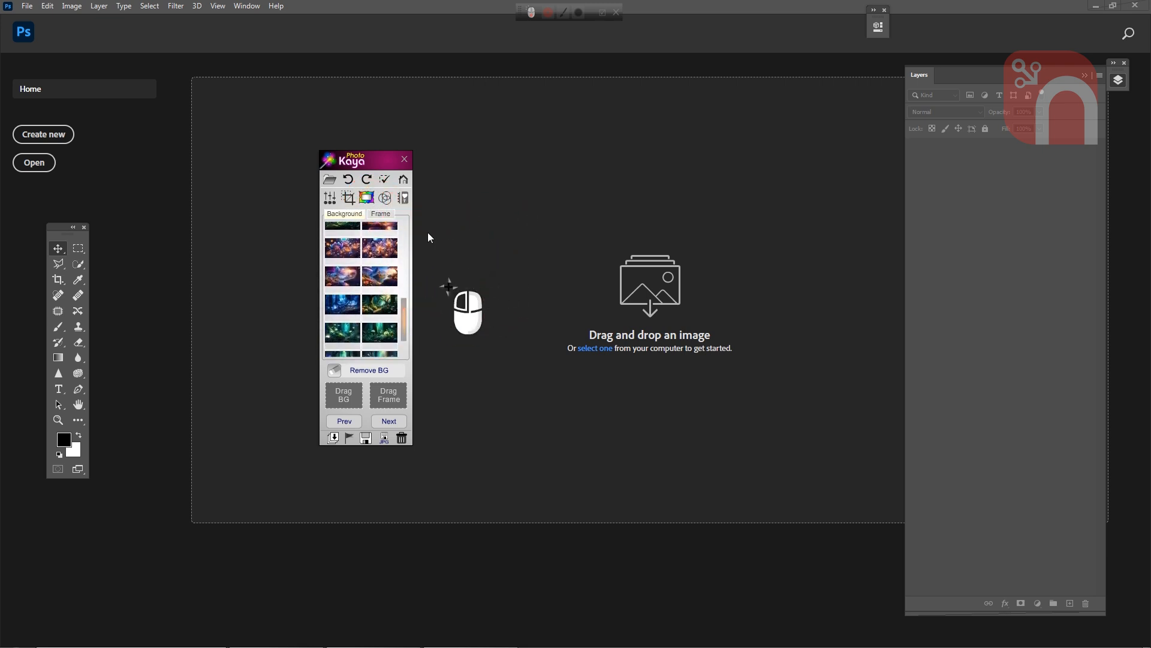
left_click(396, 214)
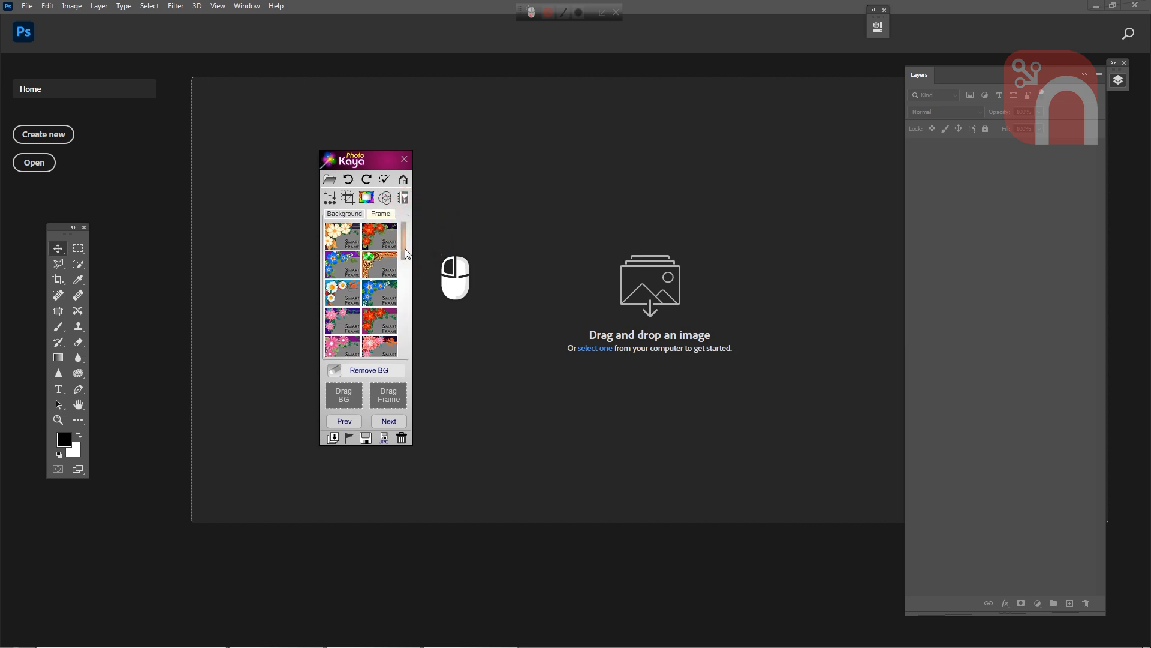
left_click_drag(405, 250, 418, 343)
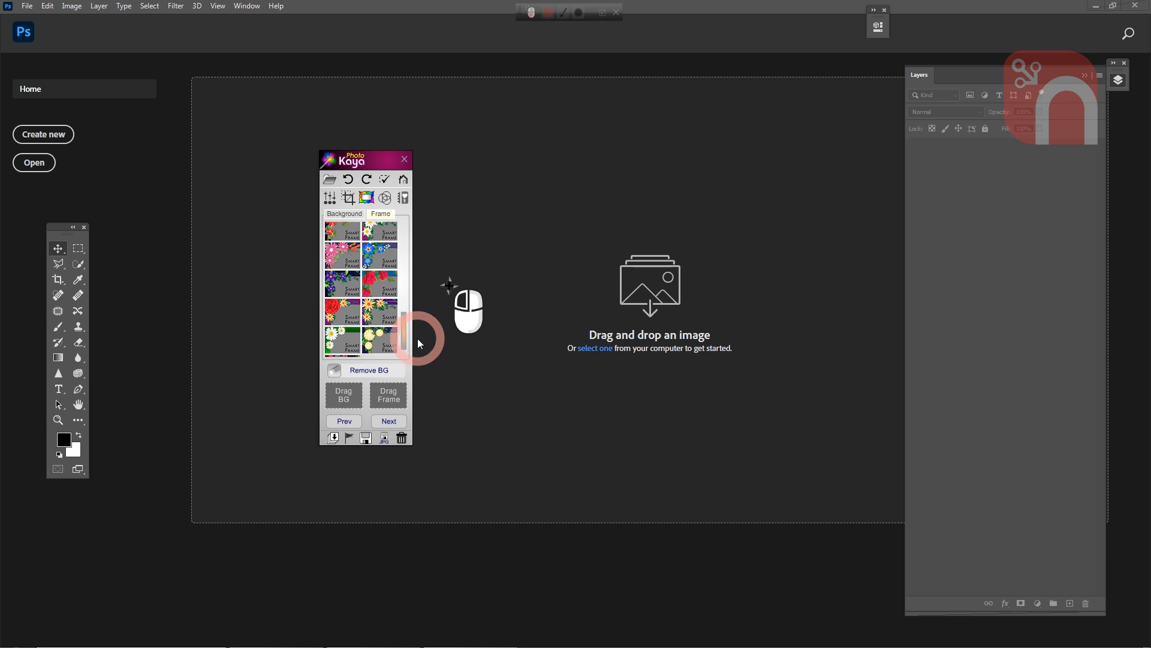
- Browse the special effects and the Designs tools, including the Album Design size presets
left_click(385, 198)
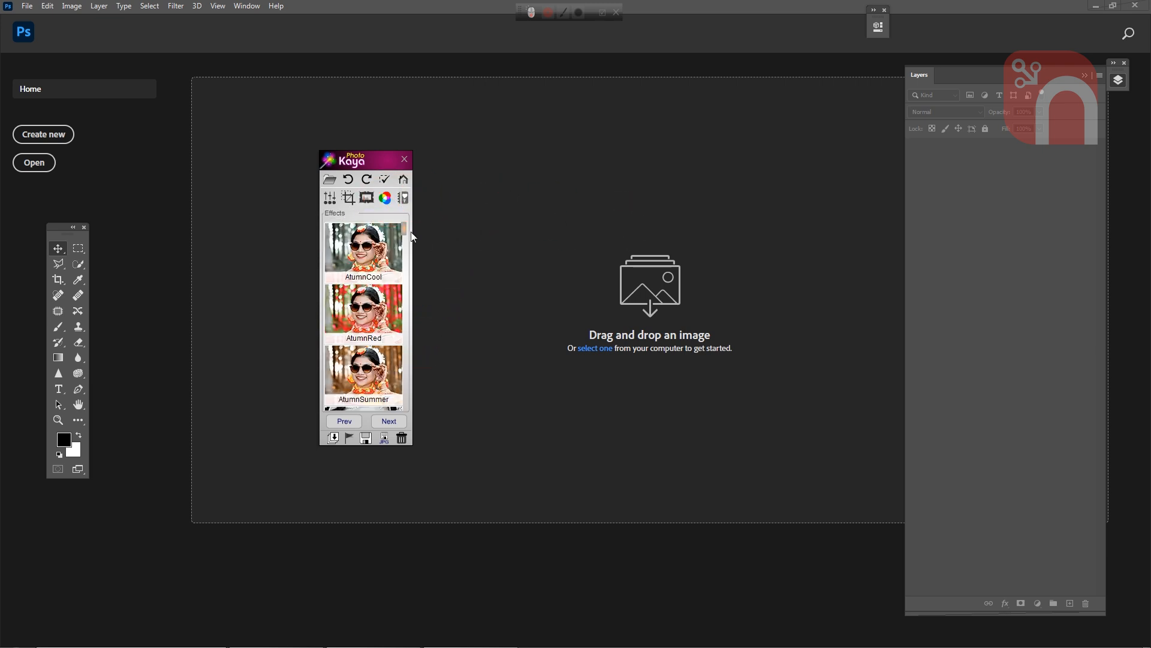
left_click_drag(405, 236, 418, 289)
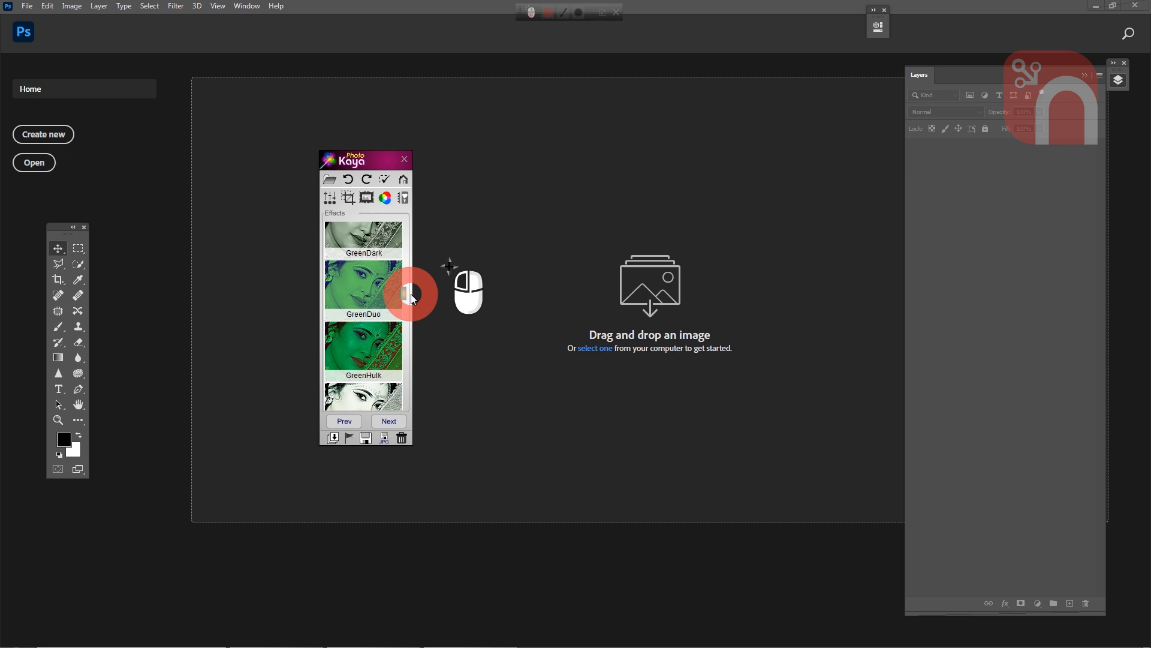
left_click(404, 207)
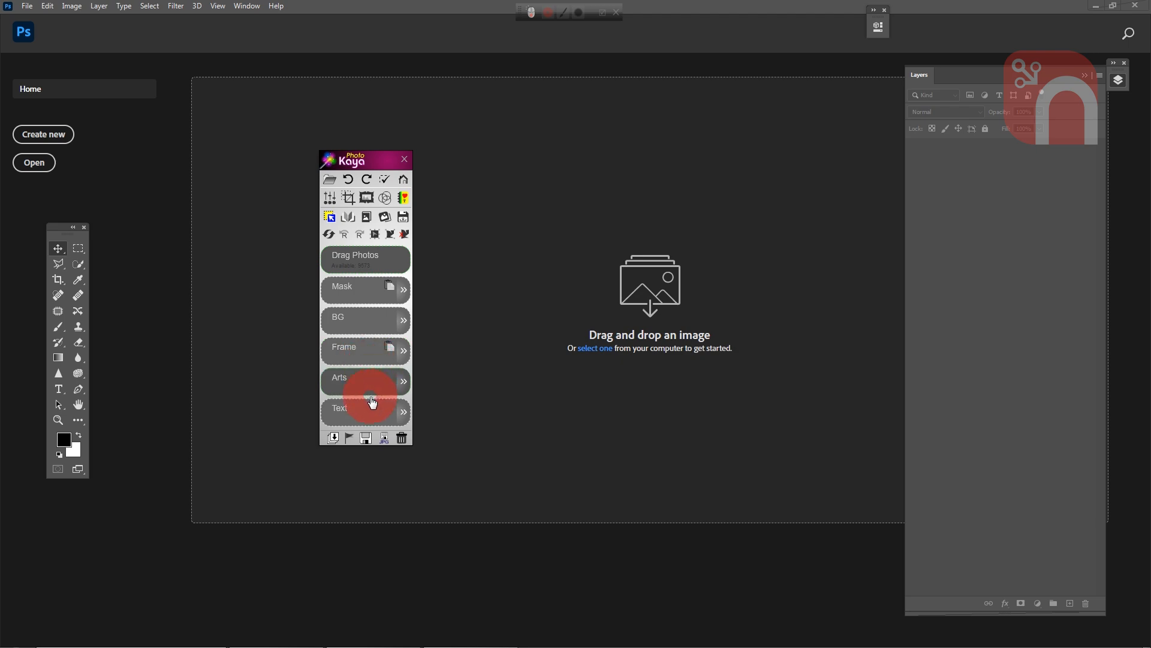
left_click(351, 221)
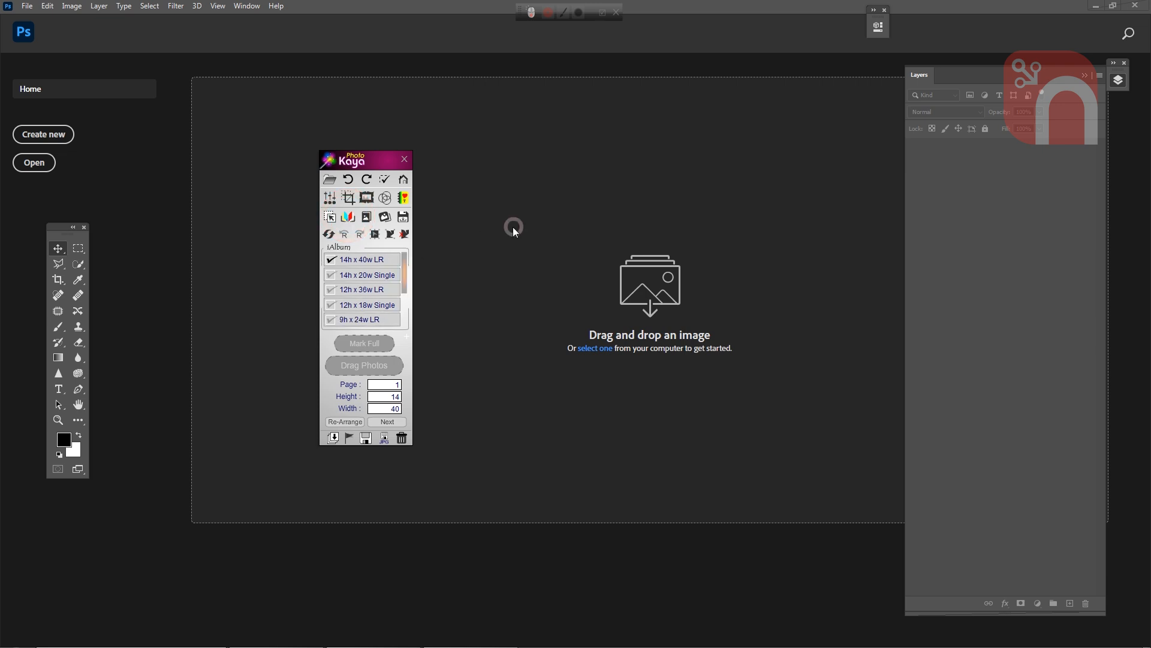
left_click(370, 218)
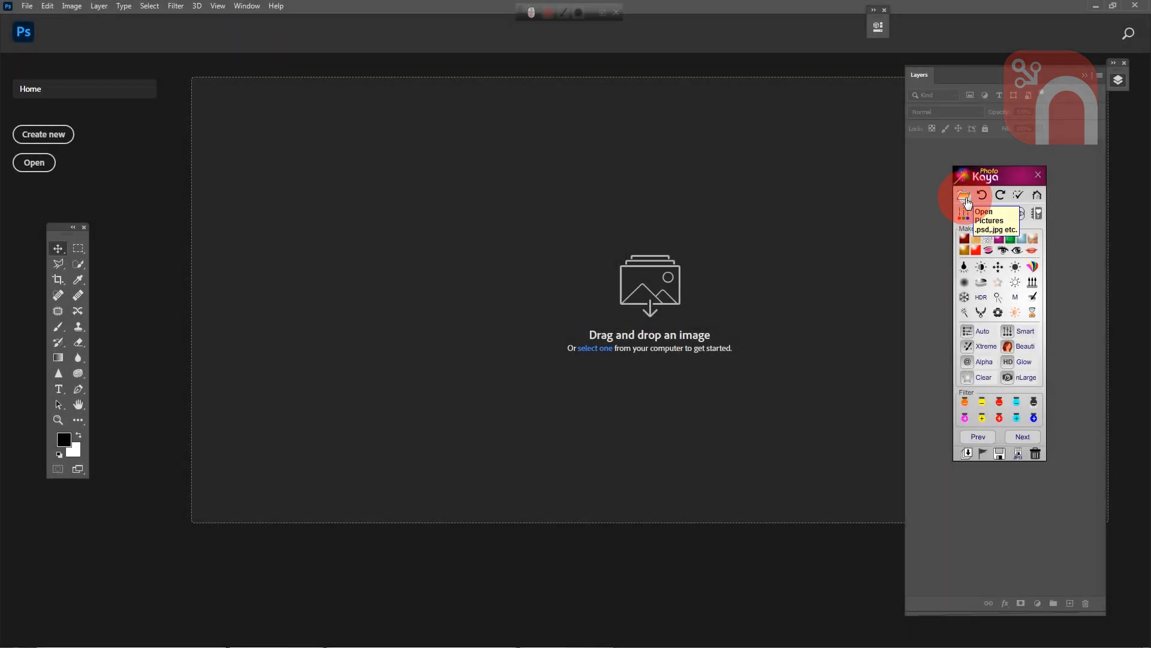
- Open the photo DSC_0040.JPG from the Collage Design folder
left_click(964, 196)
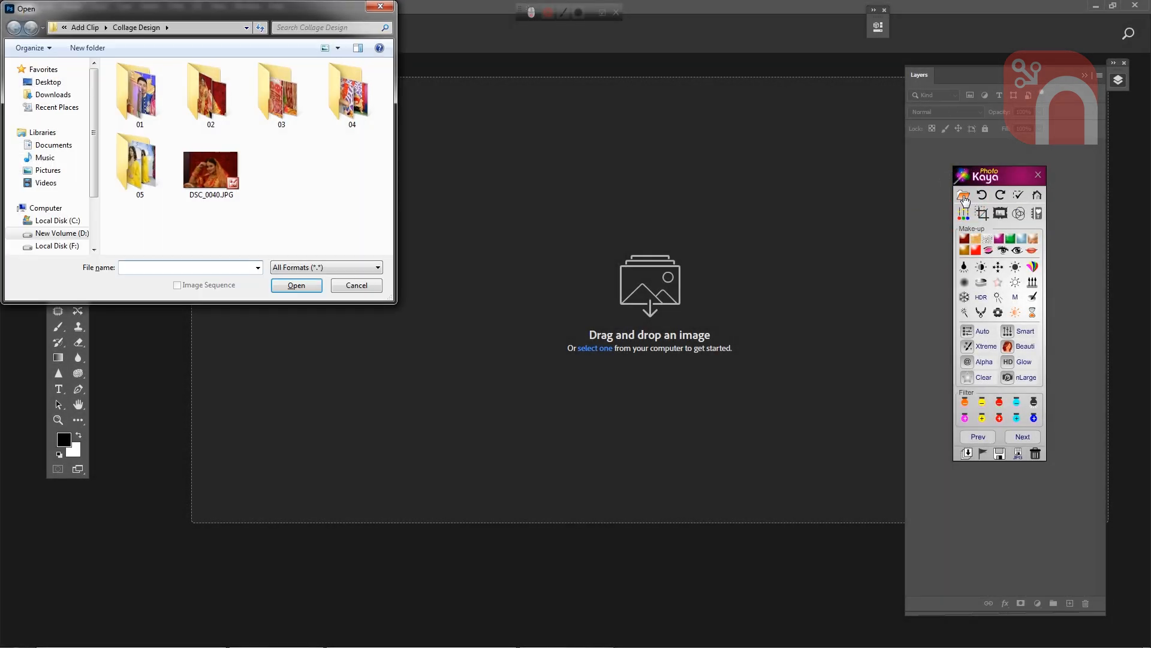
left_click(222, 174)
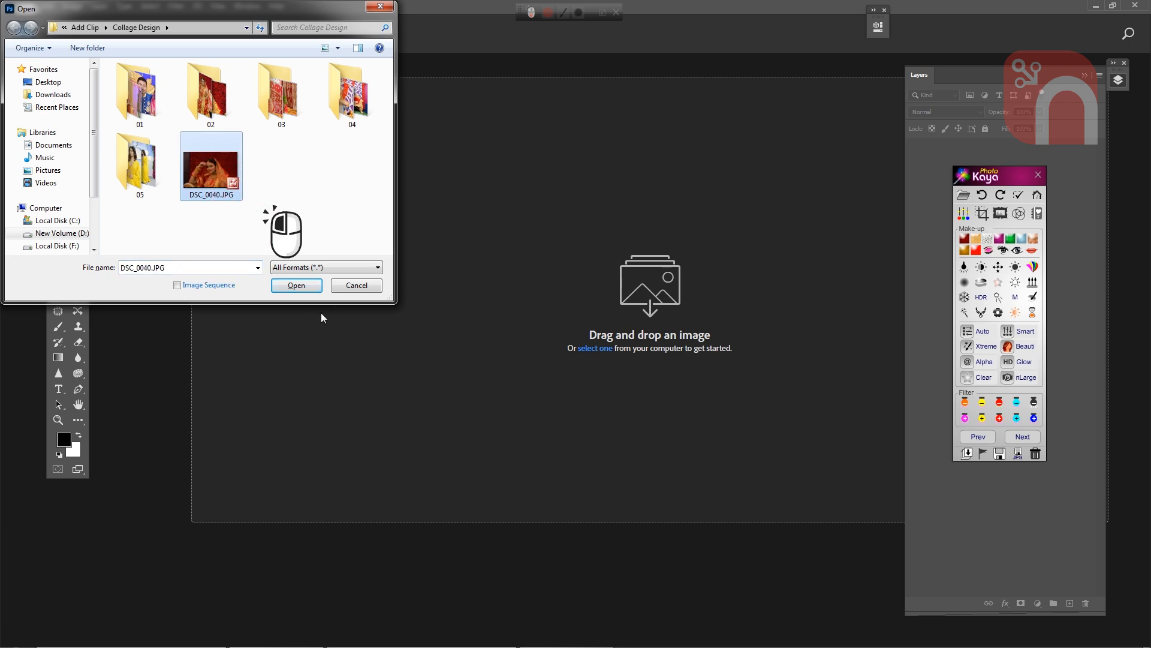
left_click(311, 290)
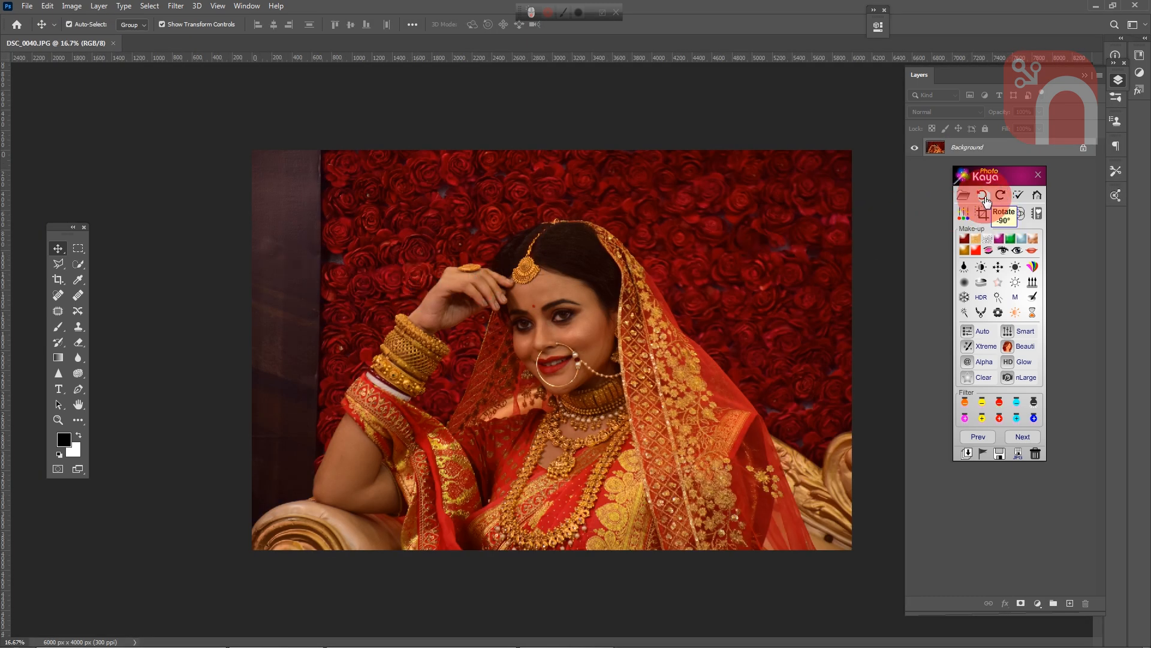
- Rotate the photo 90° counterclockwise and turn it back to its original orientation
left_click(986, 201)
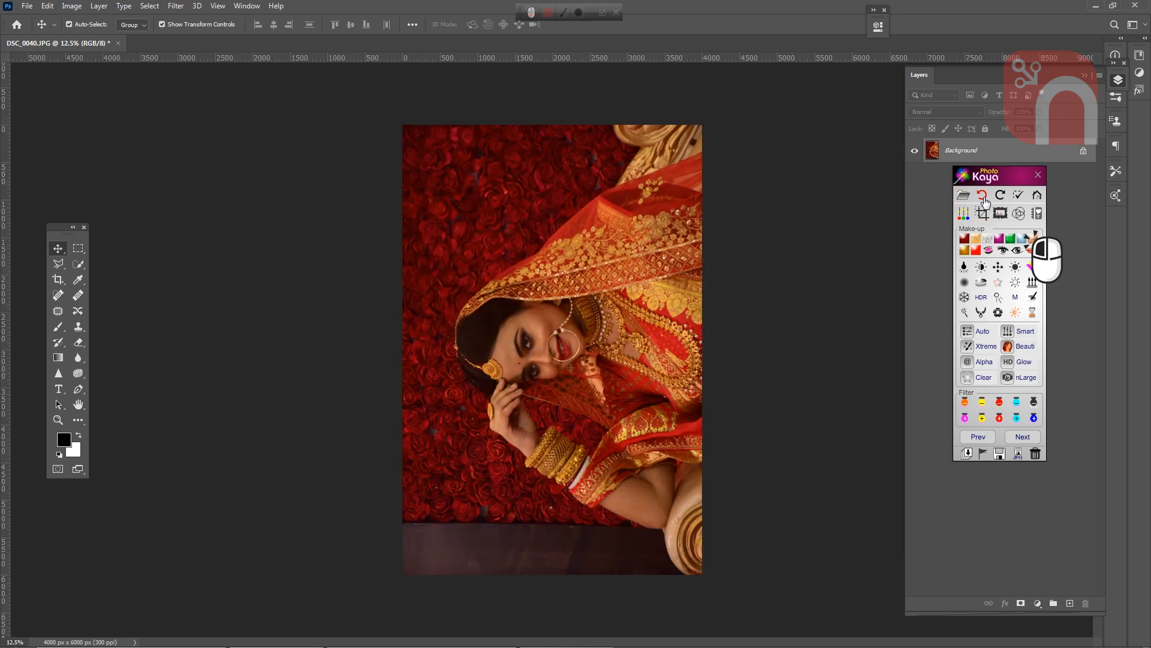
left_click(1001, 198)
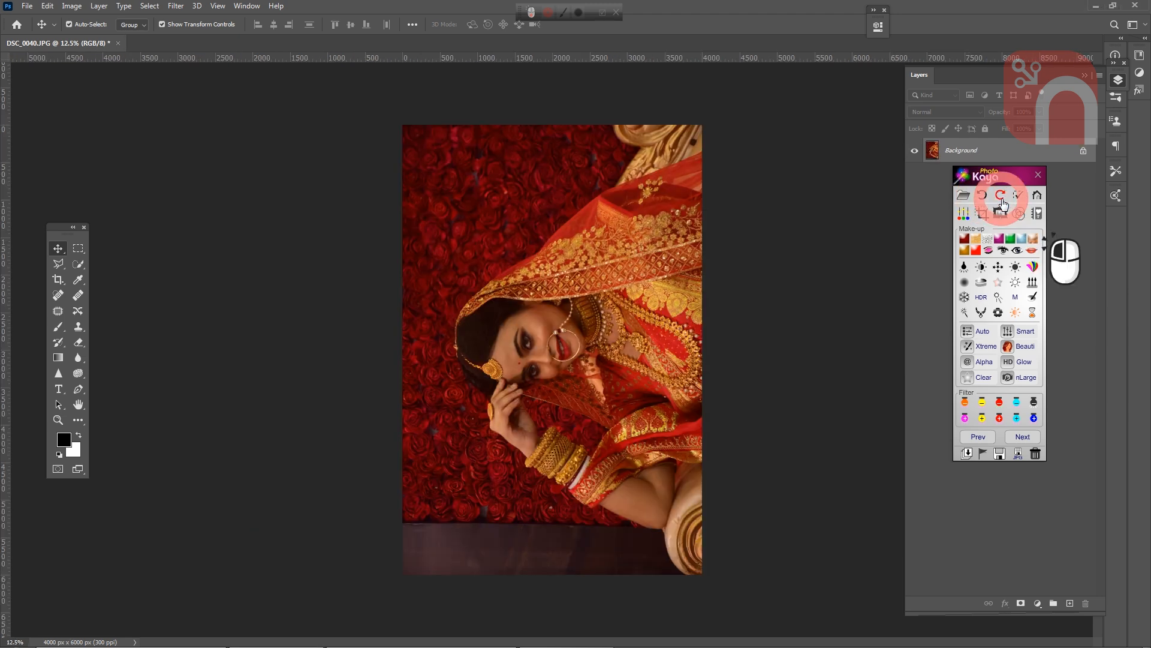
left_click(1001, 196)
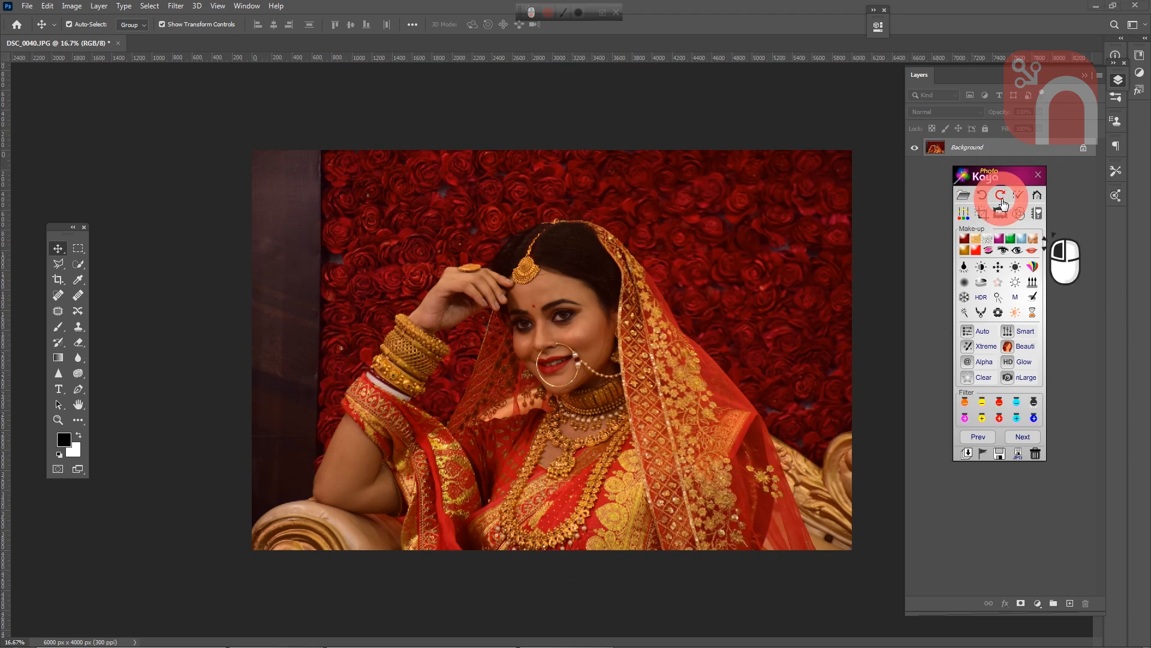
left_click(983, 198)
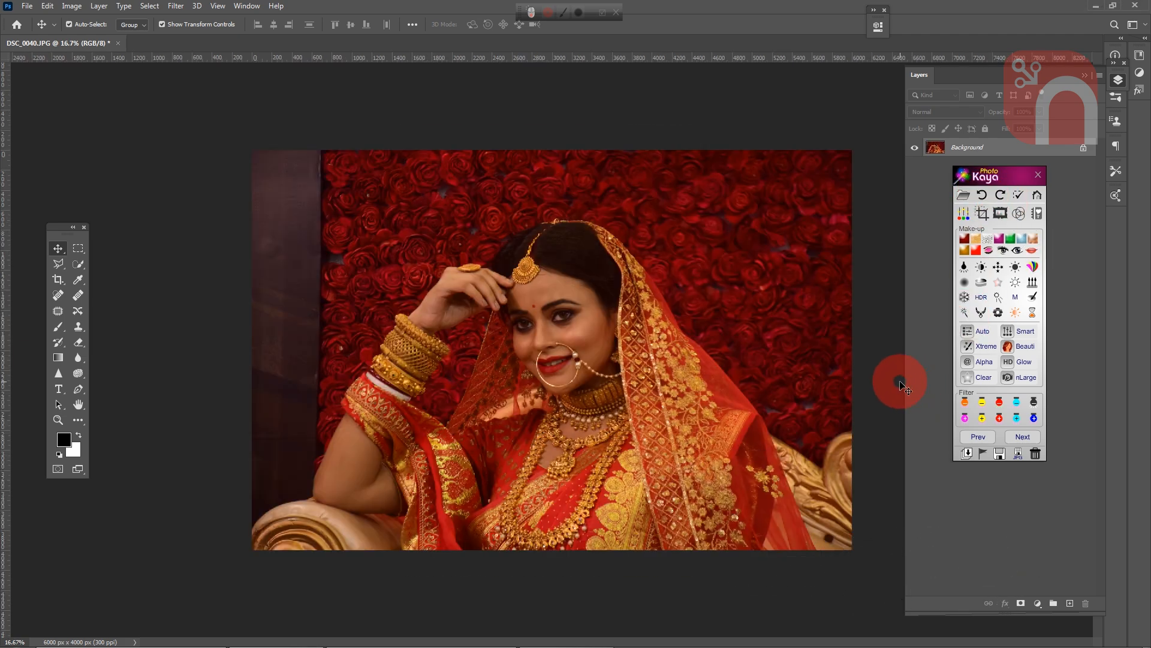
- Apply PhotoKaya's Auto adjustment to the portrait and flatten it into the Background layer
left_click(983, 331)
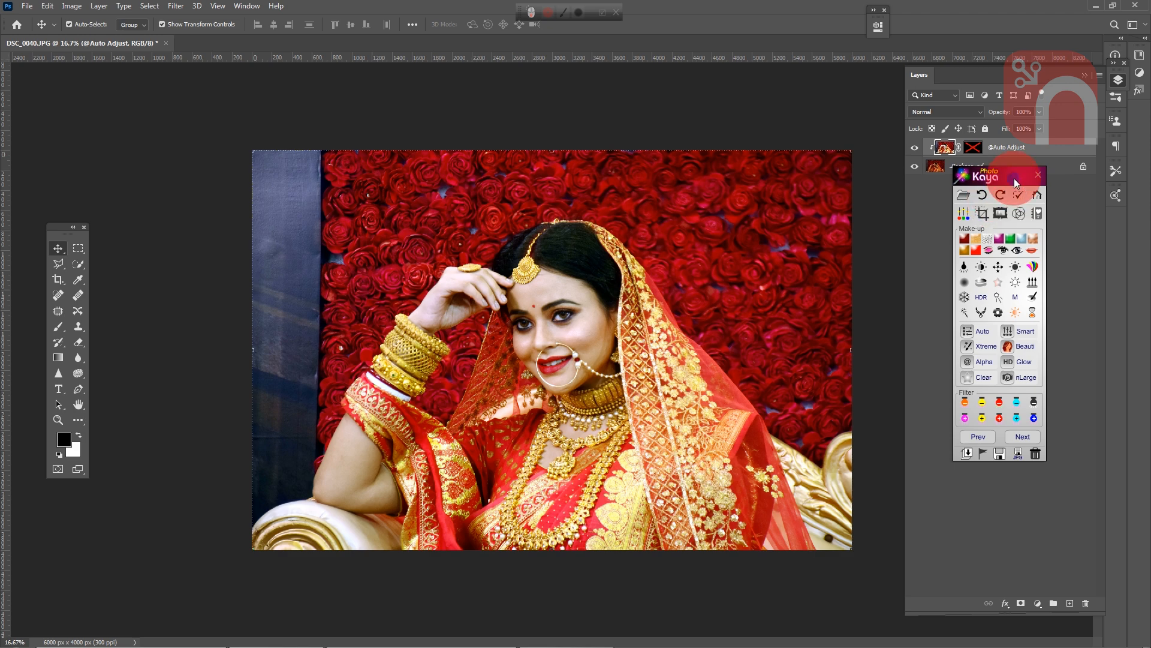
left_click_drag(1014, 178, 1016, 229)
left_click(1008, 151)
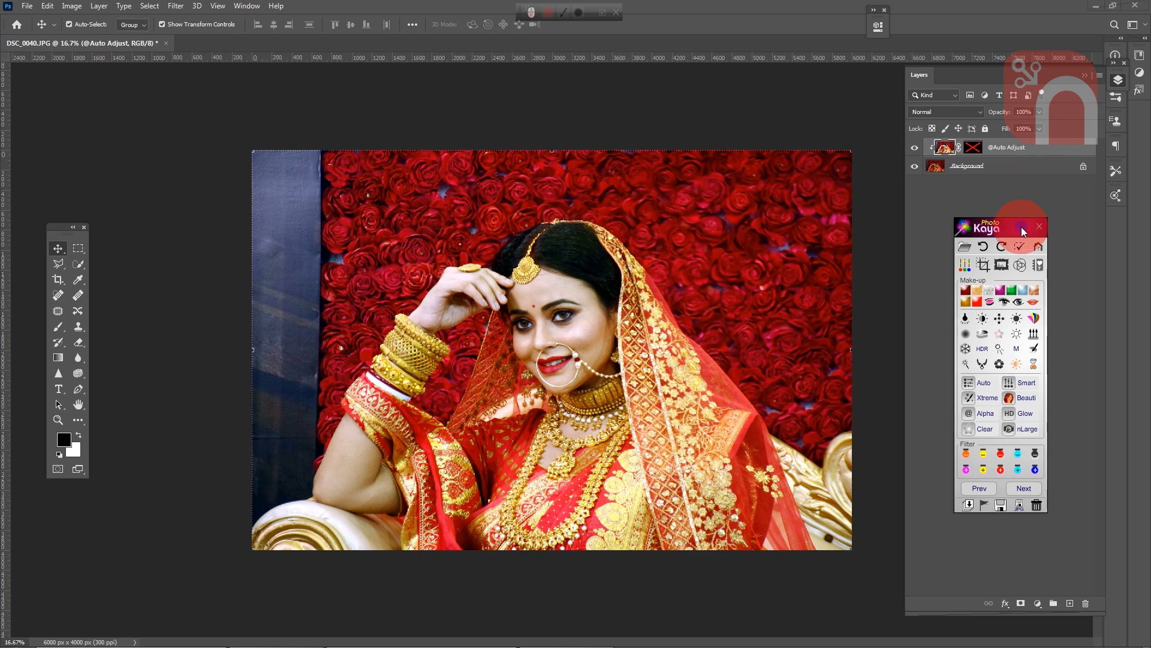
left_click_drag(1020, 227, 1045, 207)
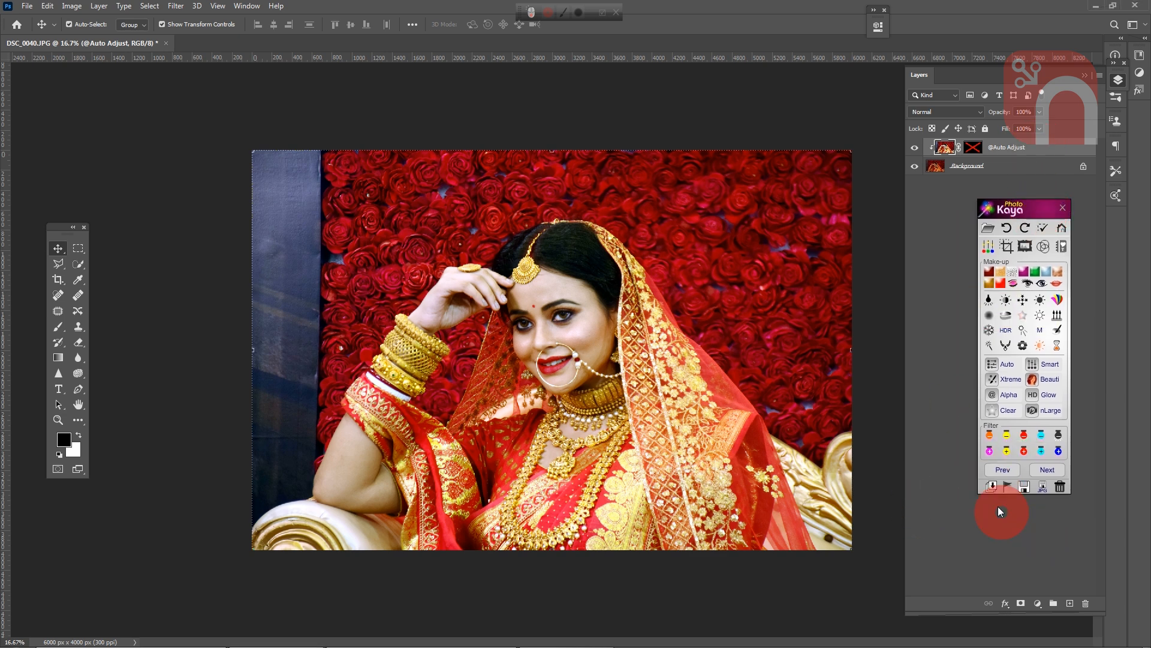
left_click(993, 487)
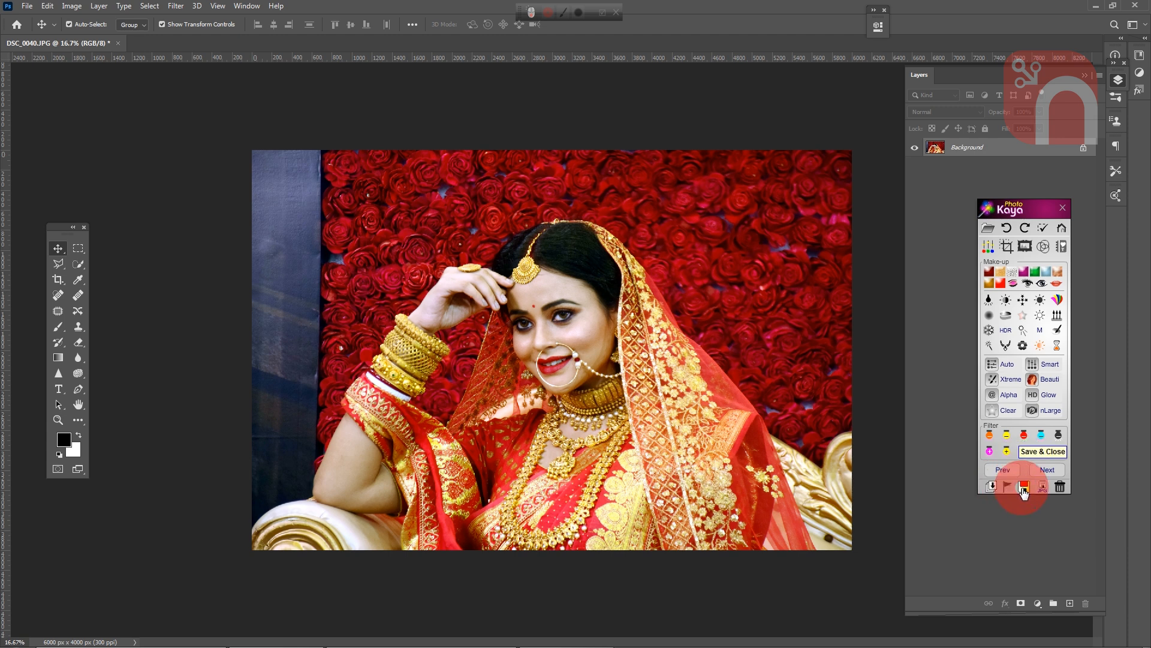
- Discard the edits made to DSC_0040.JPG
left_click(1060, 487)
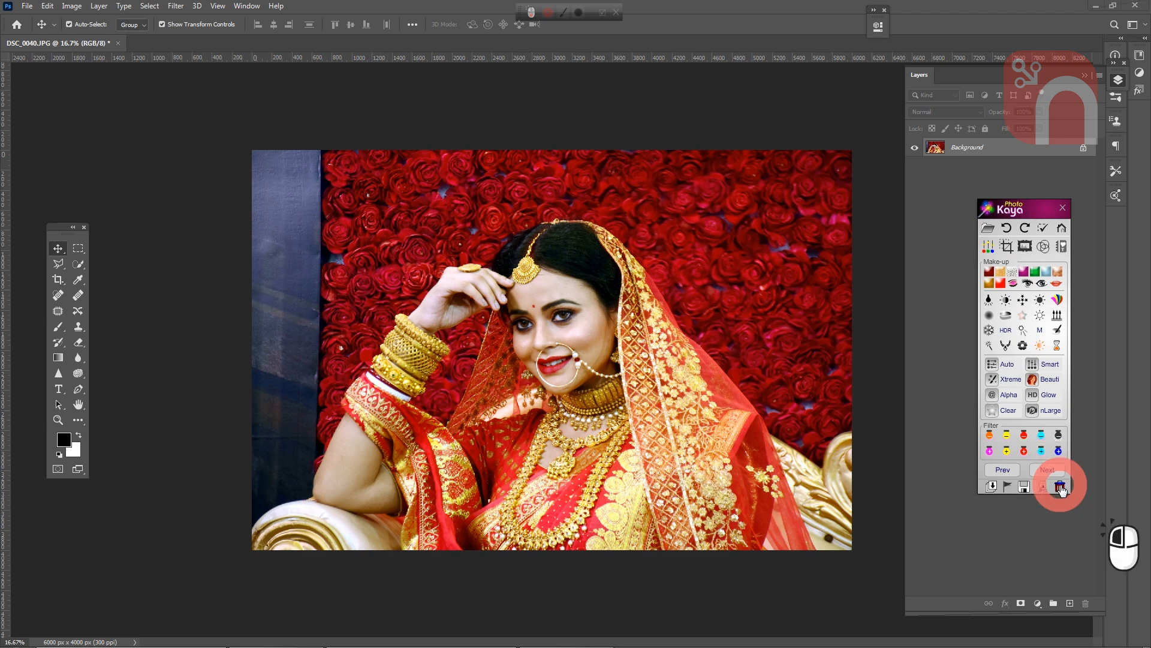
left_click(1060, 487)
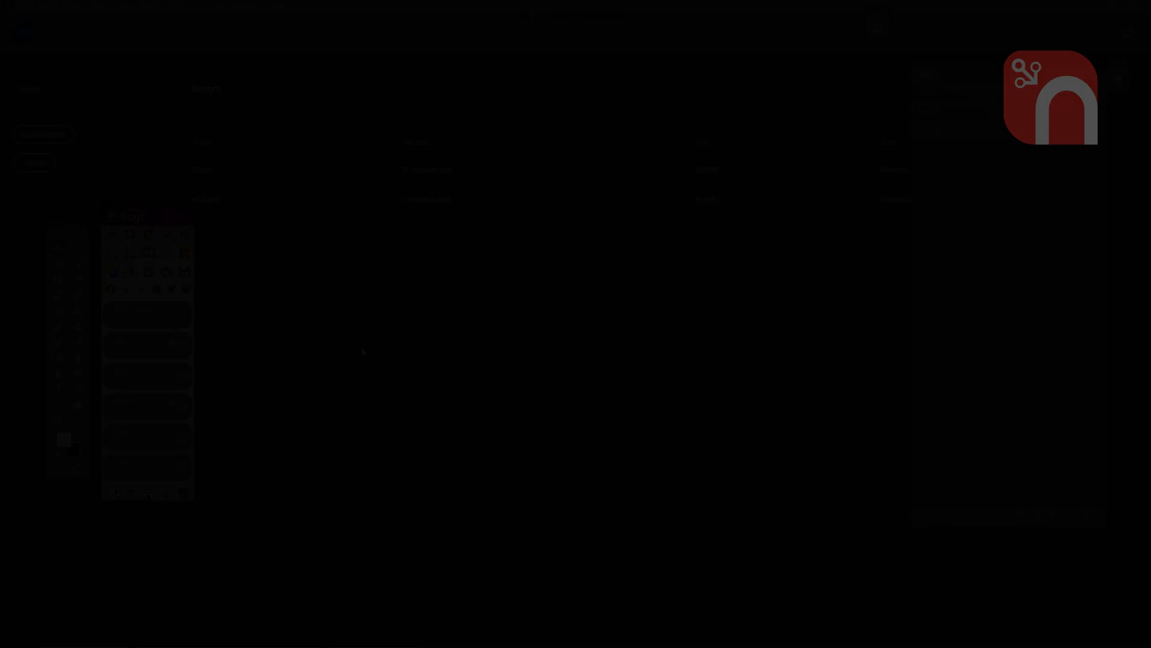
left_click(361, 347)
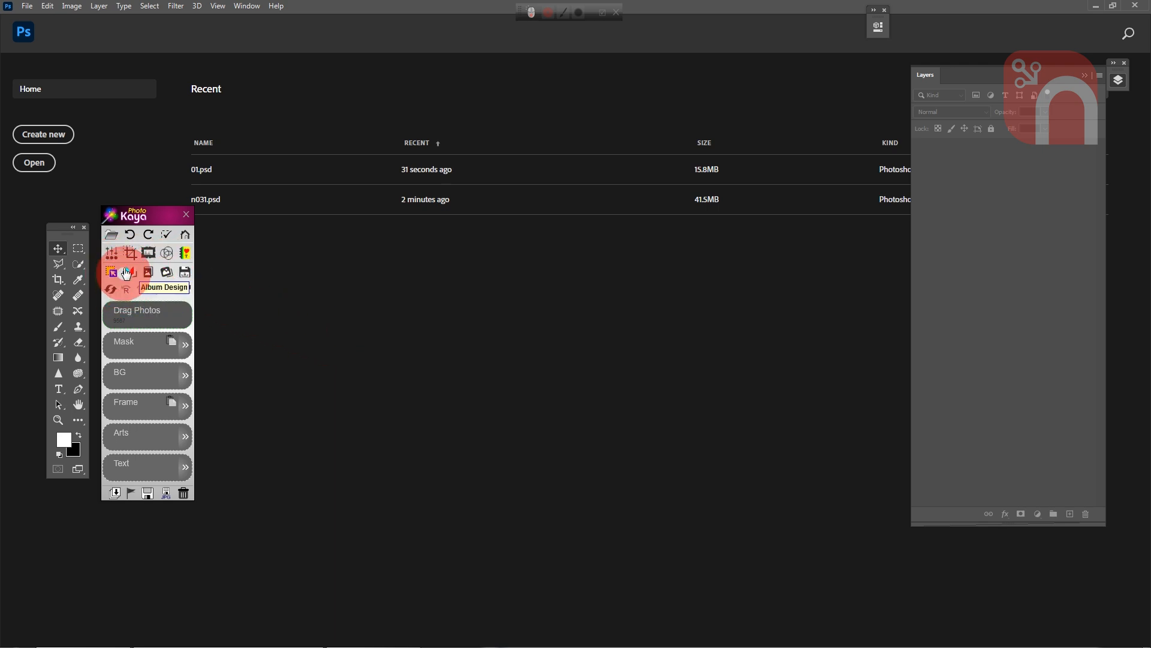
- Open the layered collage design 01.psd from the Collage Design folder
left_click(110, 235)
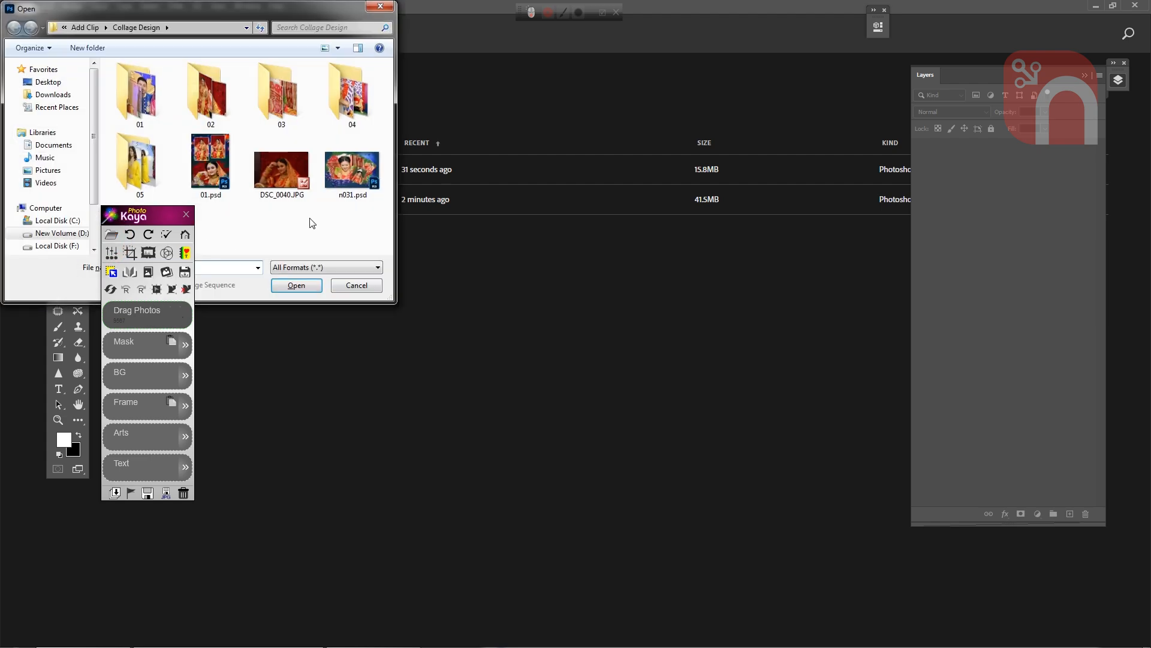
left_click(211, 167)
left_click(303, 285)
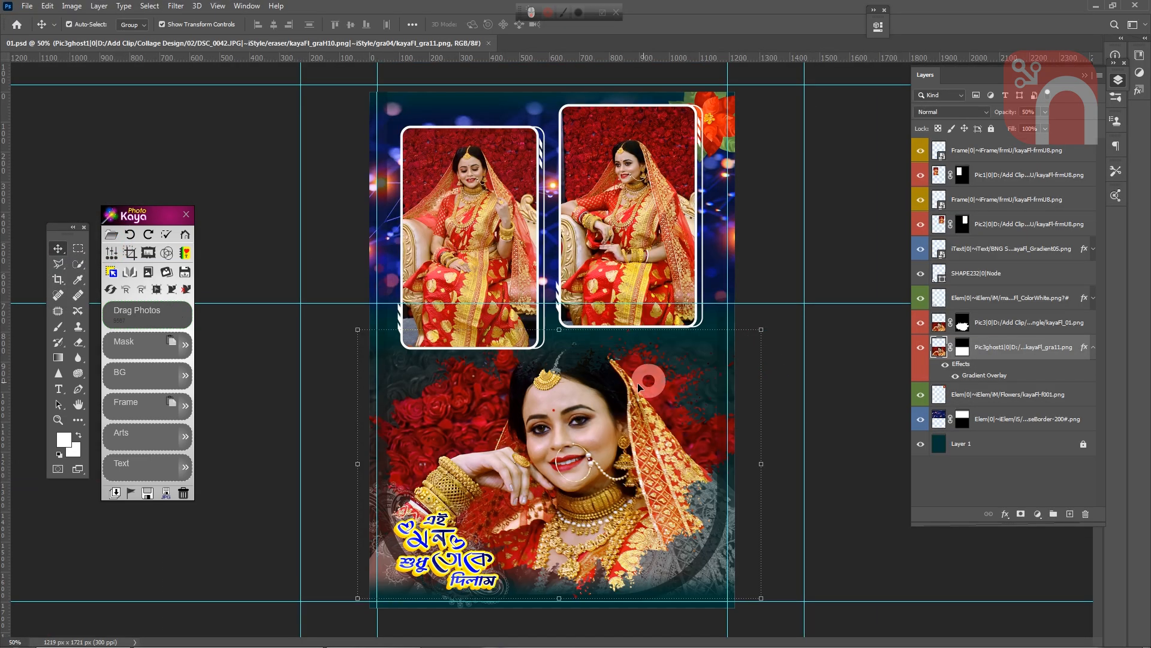
- Swap the two bride photos in the upper frames using PhotoKaya's Swap Photo
left_click(445, 381)
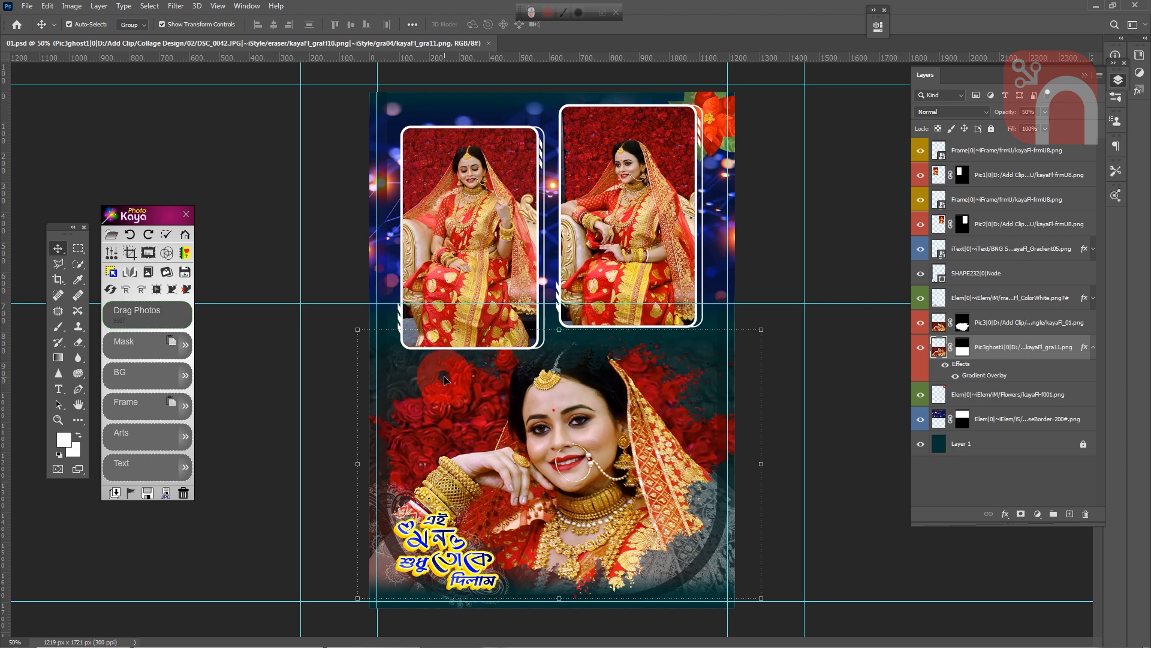
left_click(75, 258)
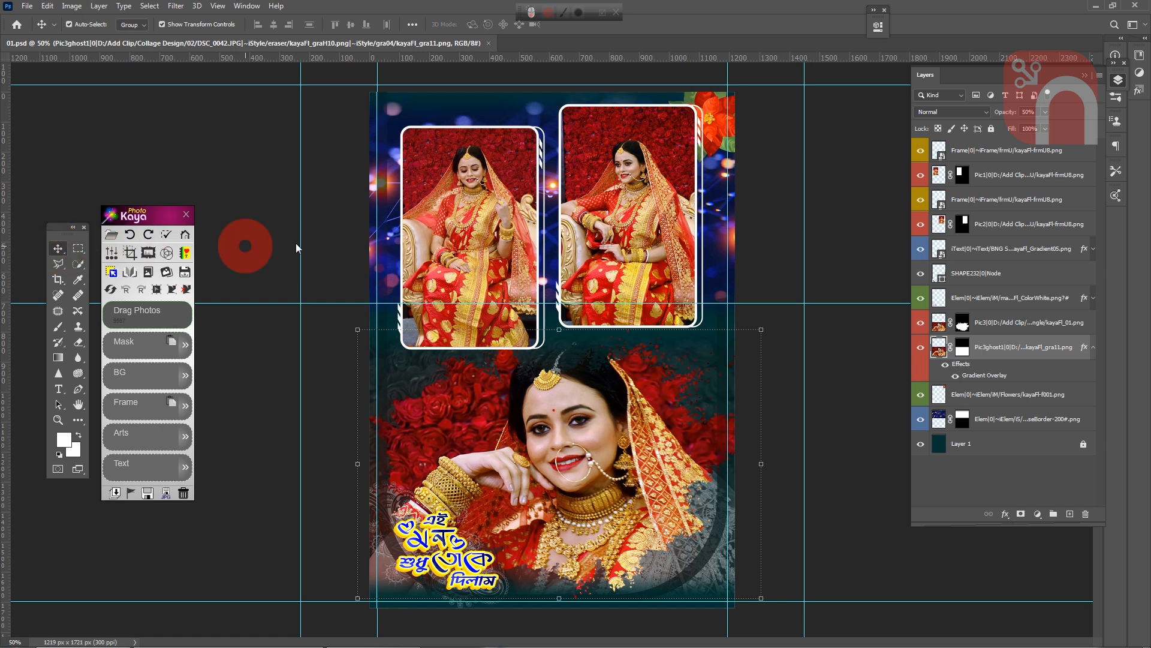
left_click(432, 180)
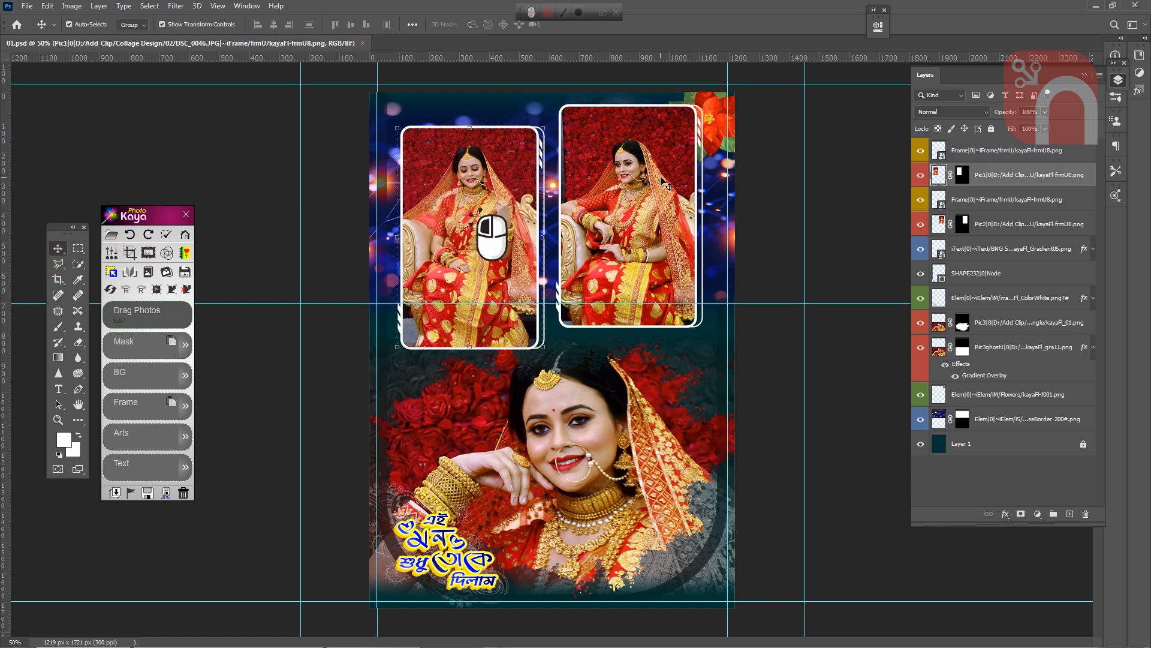
left_click(652, 211, "shift")
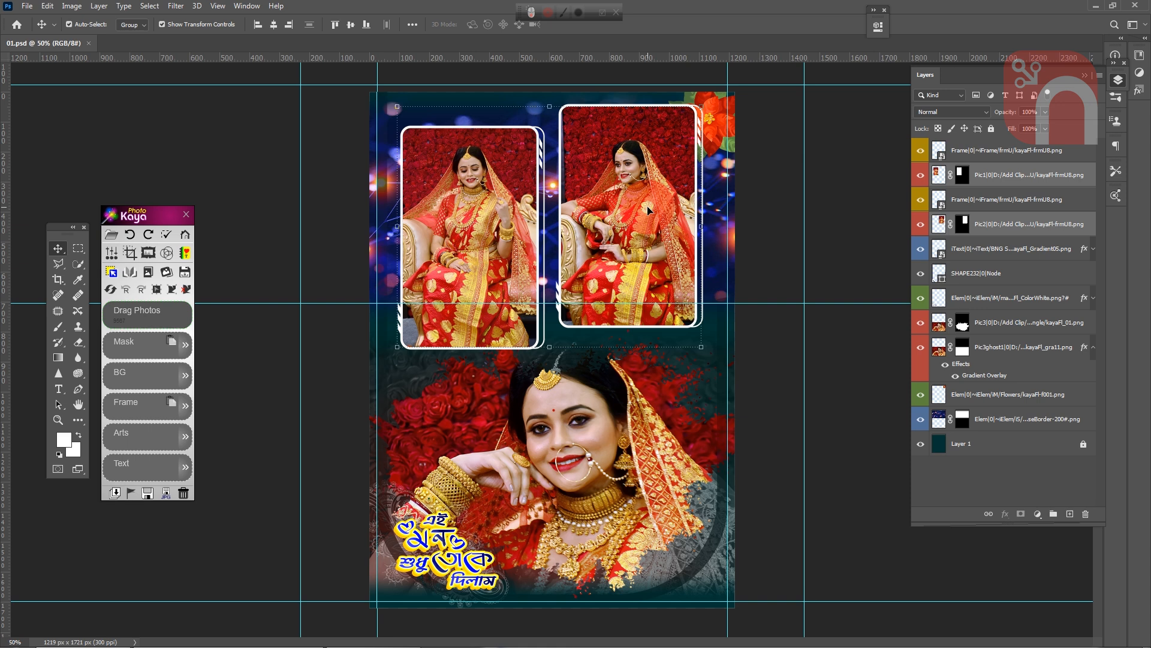
left_click(115, 291)
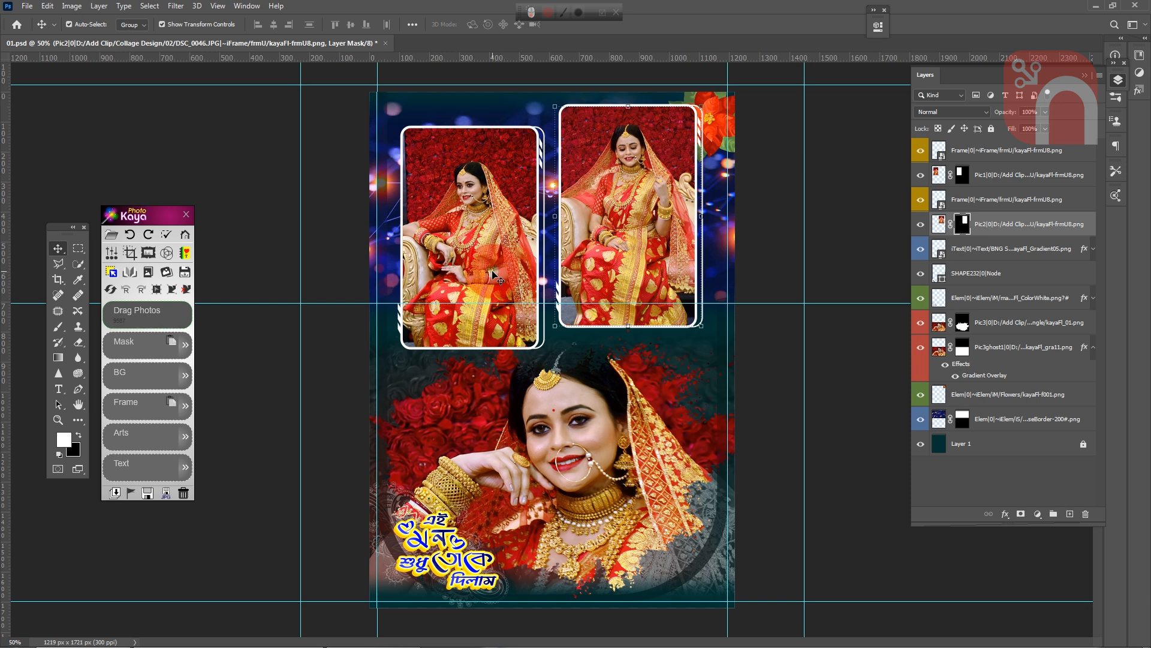
- Enlarge the upper-left photo to about 125% with Transform Photo and reposition it so the bride's head and body fit inside the frame
left_click(473, 277)
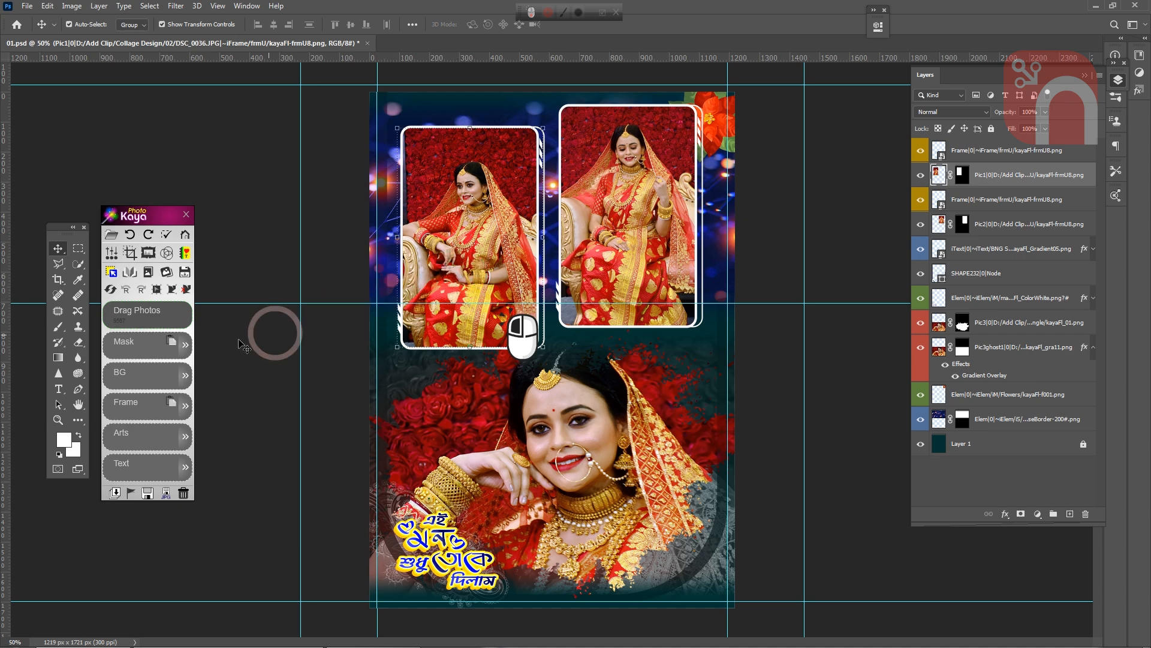
left_click(156, 295)
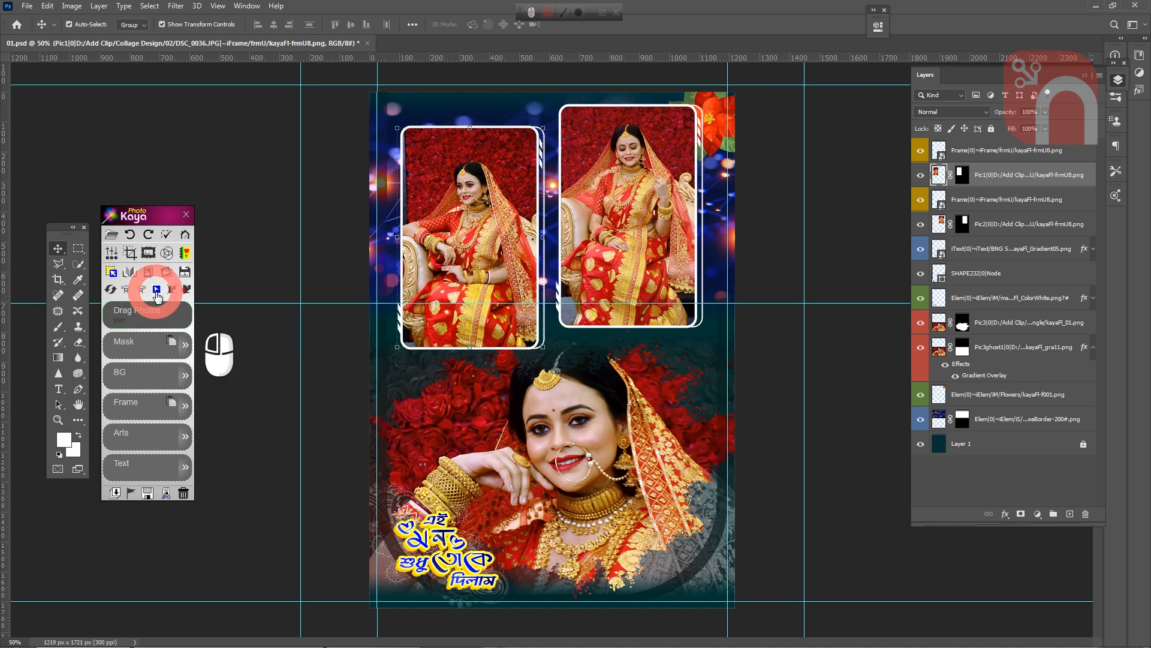
left_click_drag(548, 126, 577, 70)
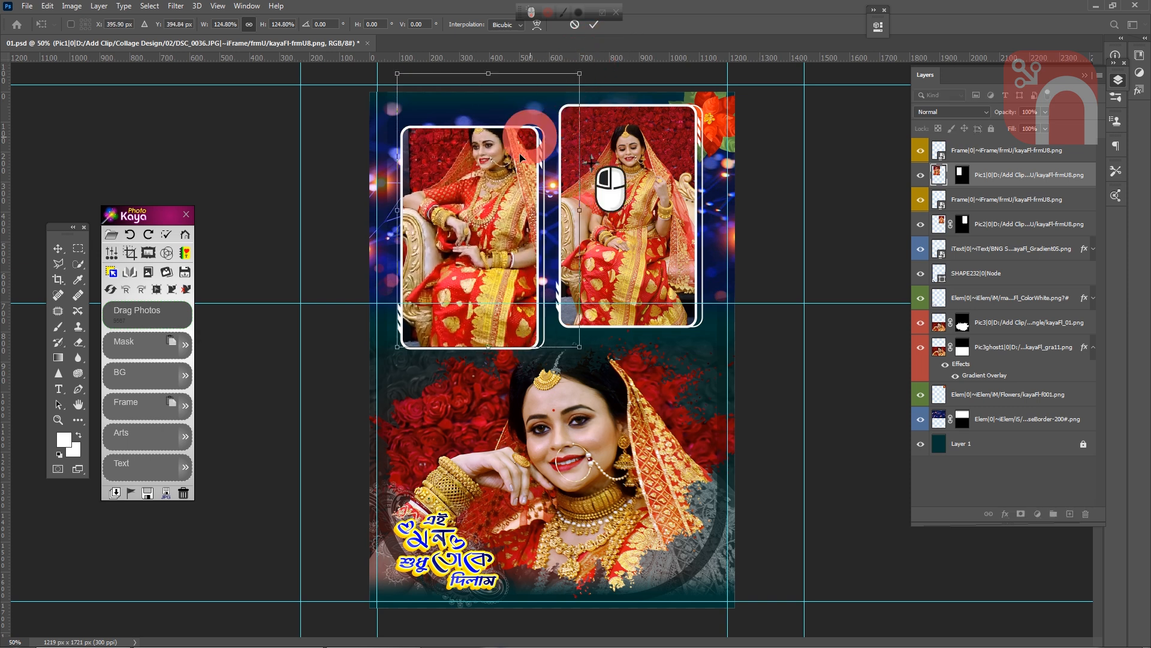
left_click_drag(501, 177, 493, 206)
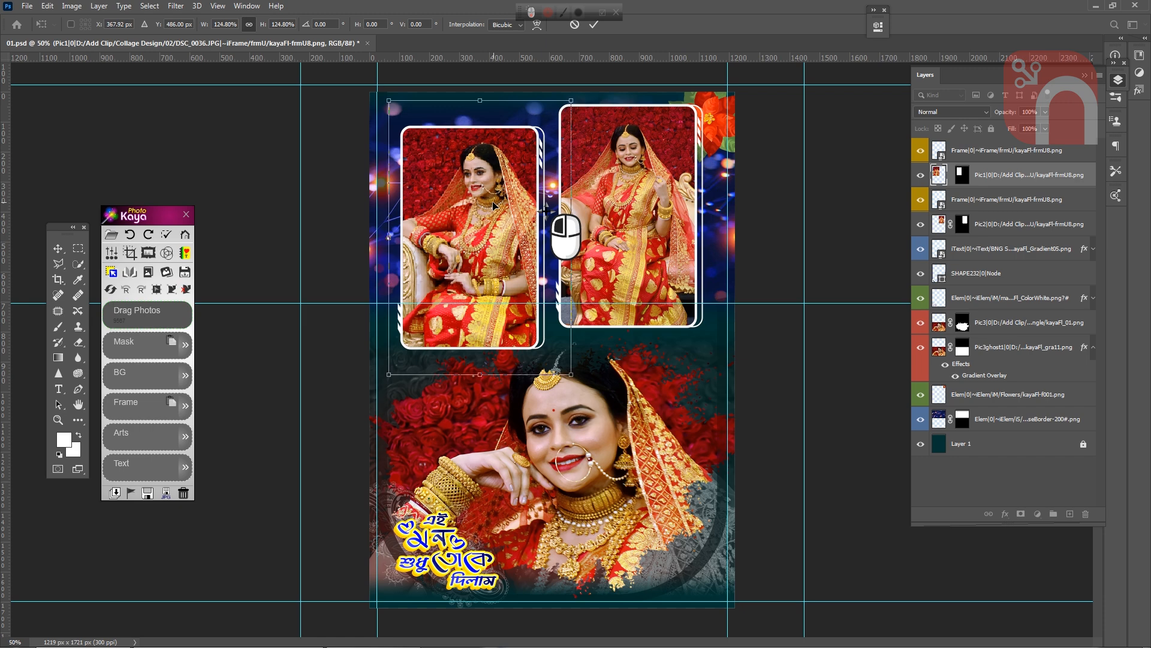
double_click(487, 205)
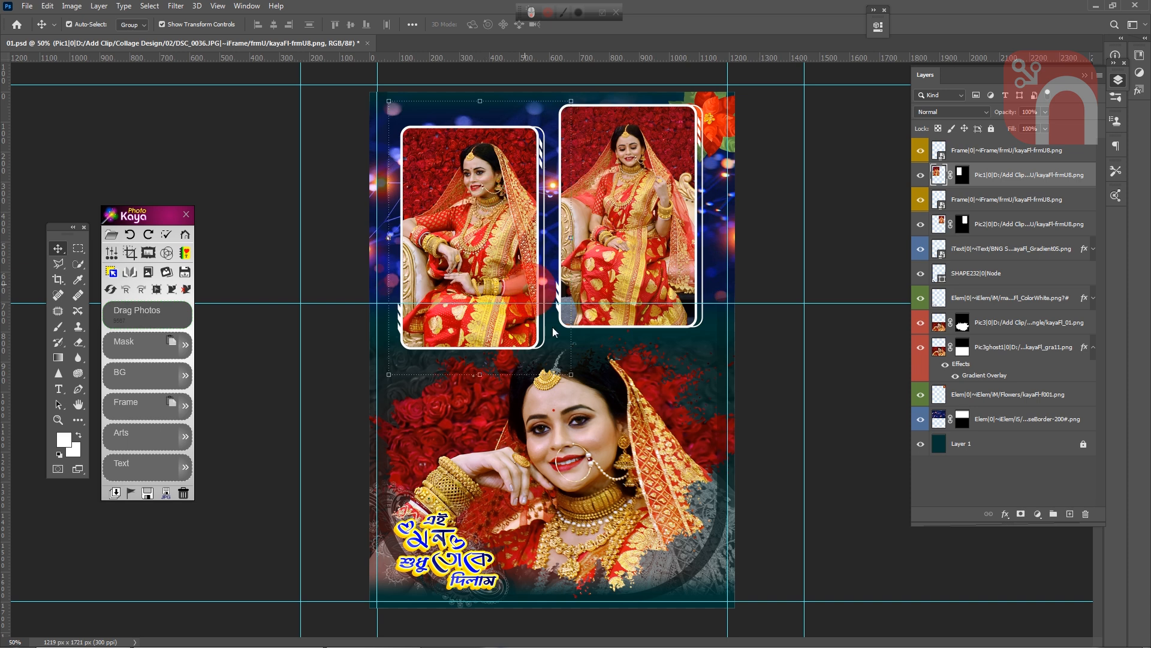
- Stretch the large lower portrait's mask upward to about 116% height with Transform Mask, keeping the photo in place
left_click(614, 451)
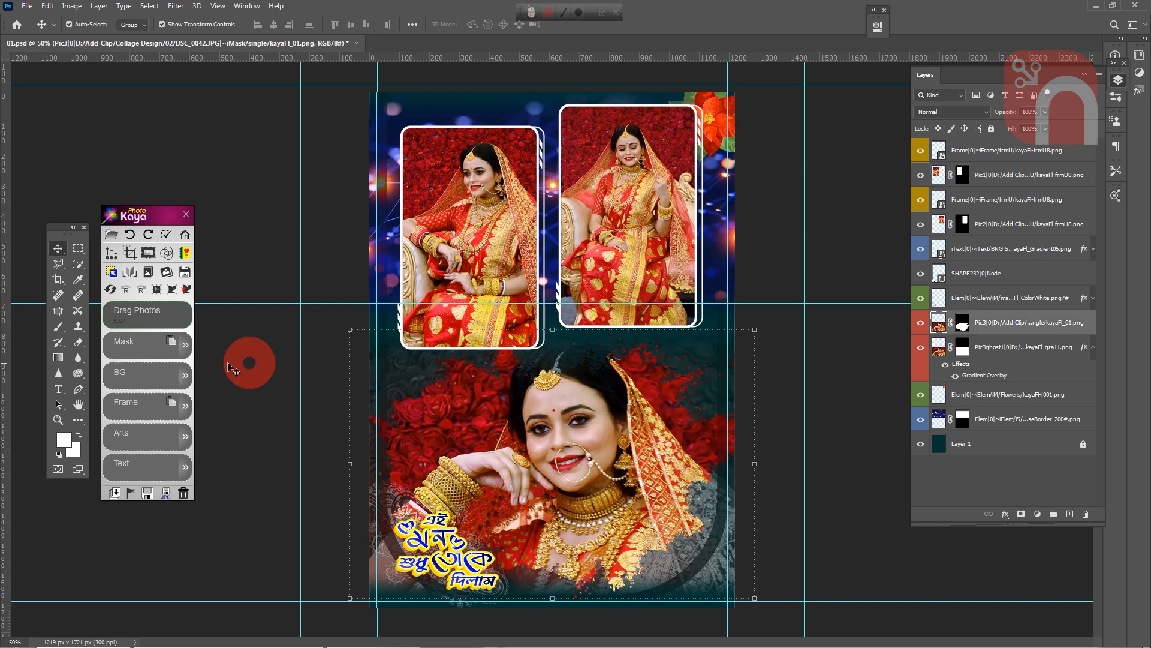
left_click(168, 307)
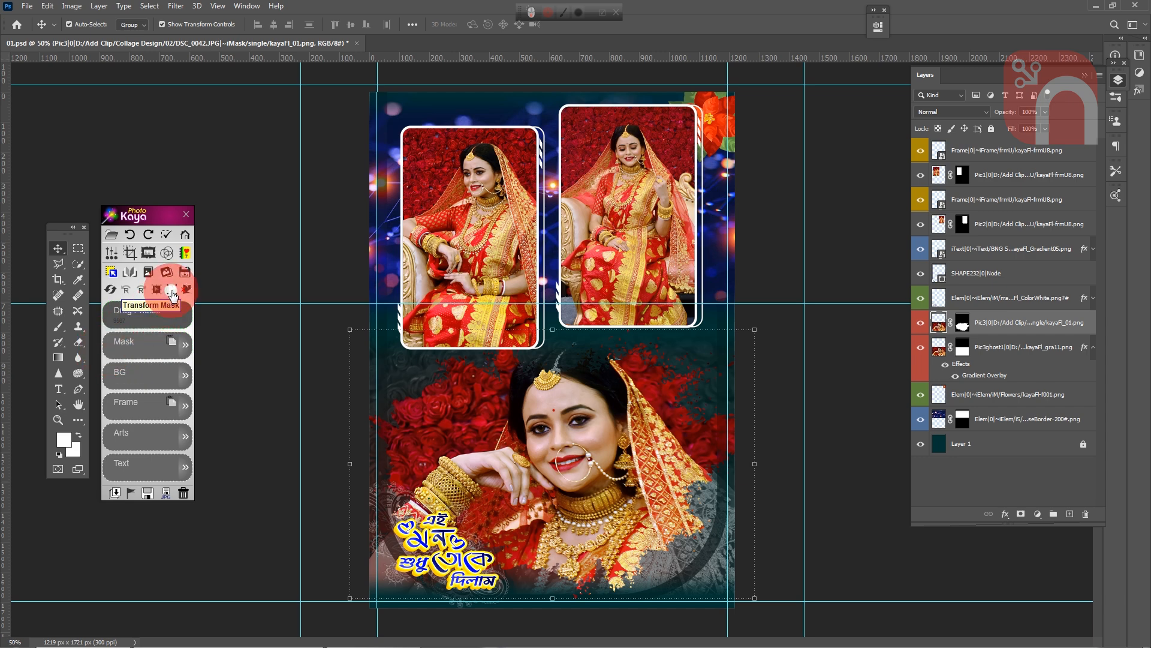
left_click(172, 289)
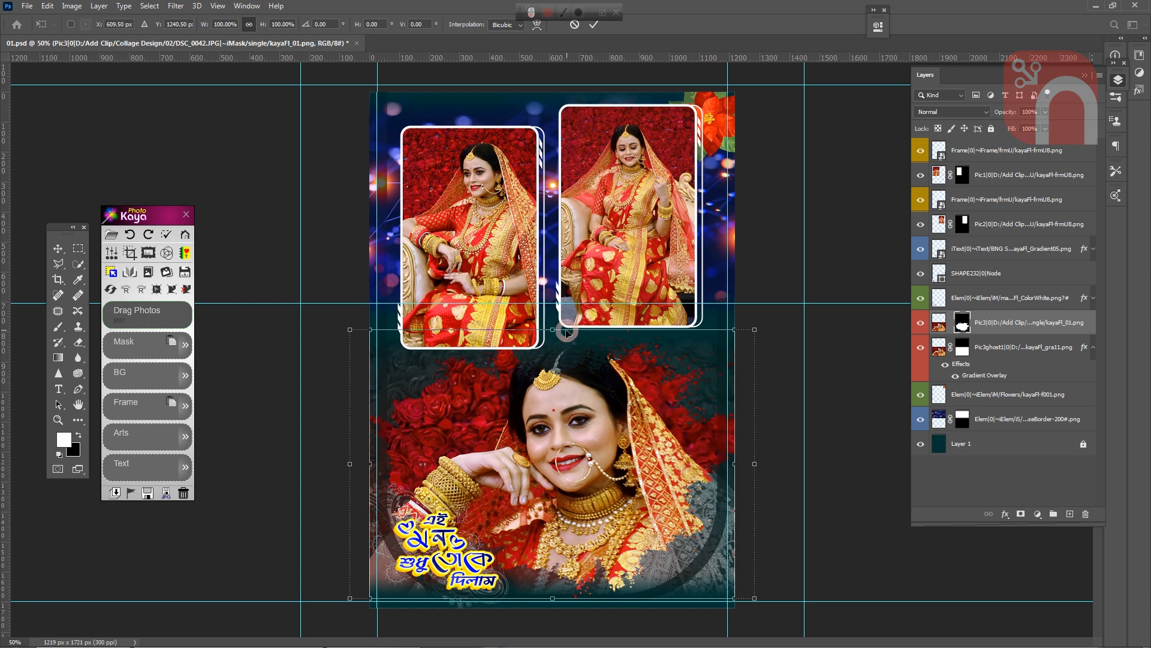
left_click_drag(566, 331, 563, 278)
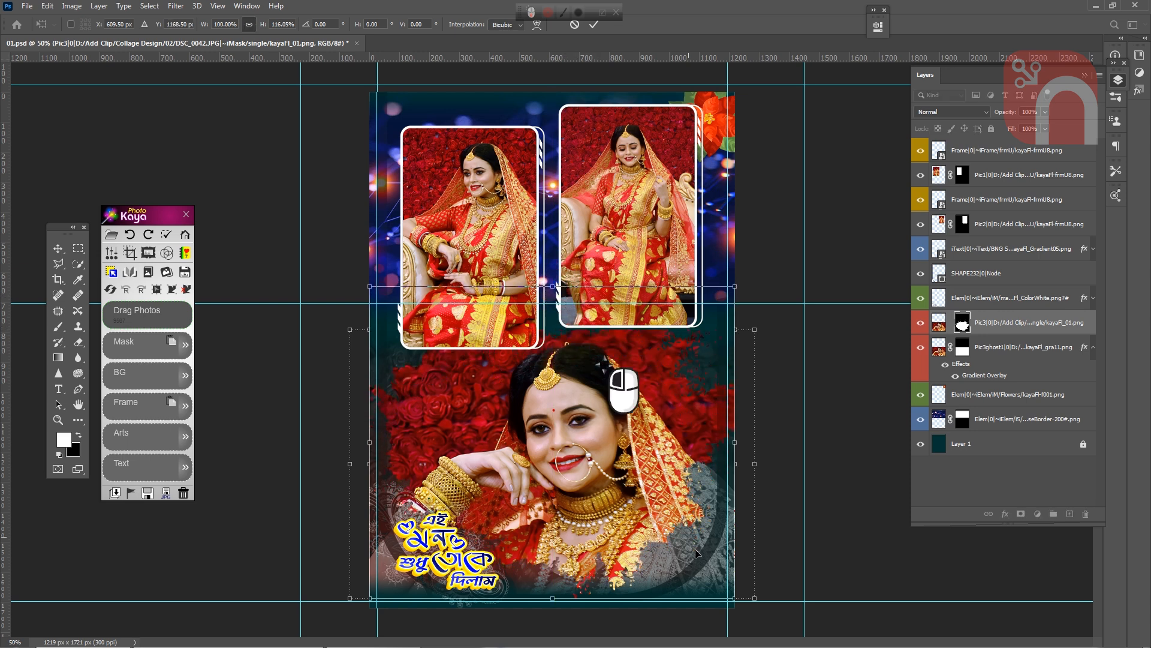
left_click(609, 527)
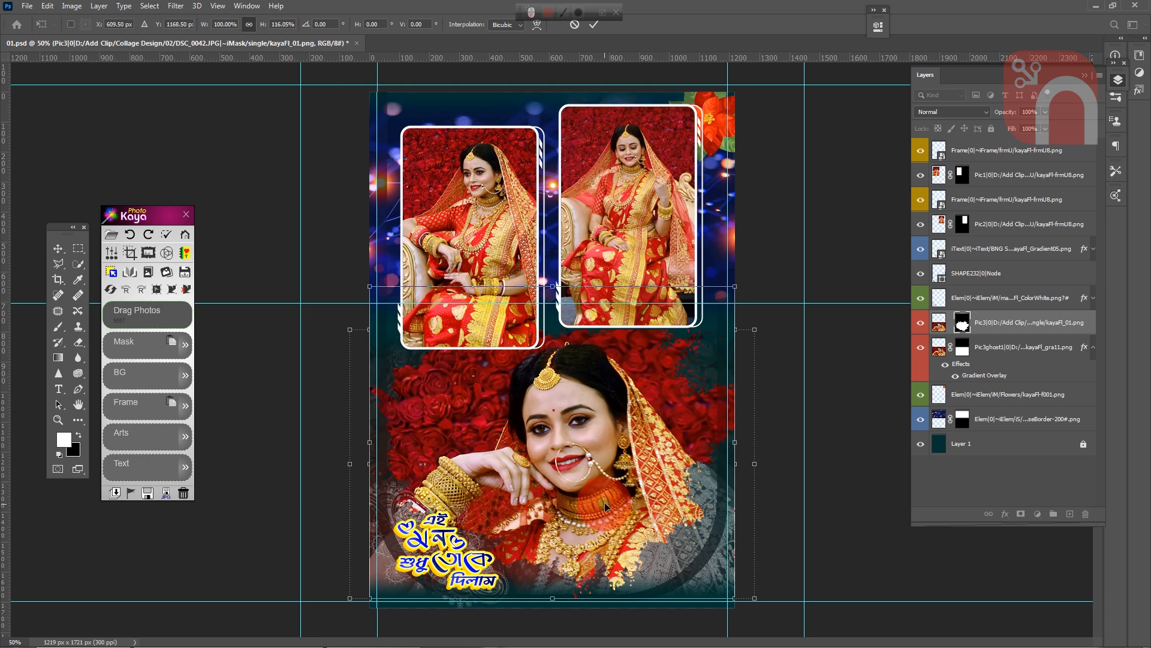
left_click_drag(605, 502, 601, 505)
key("Return")
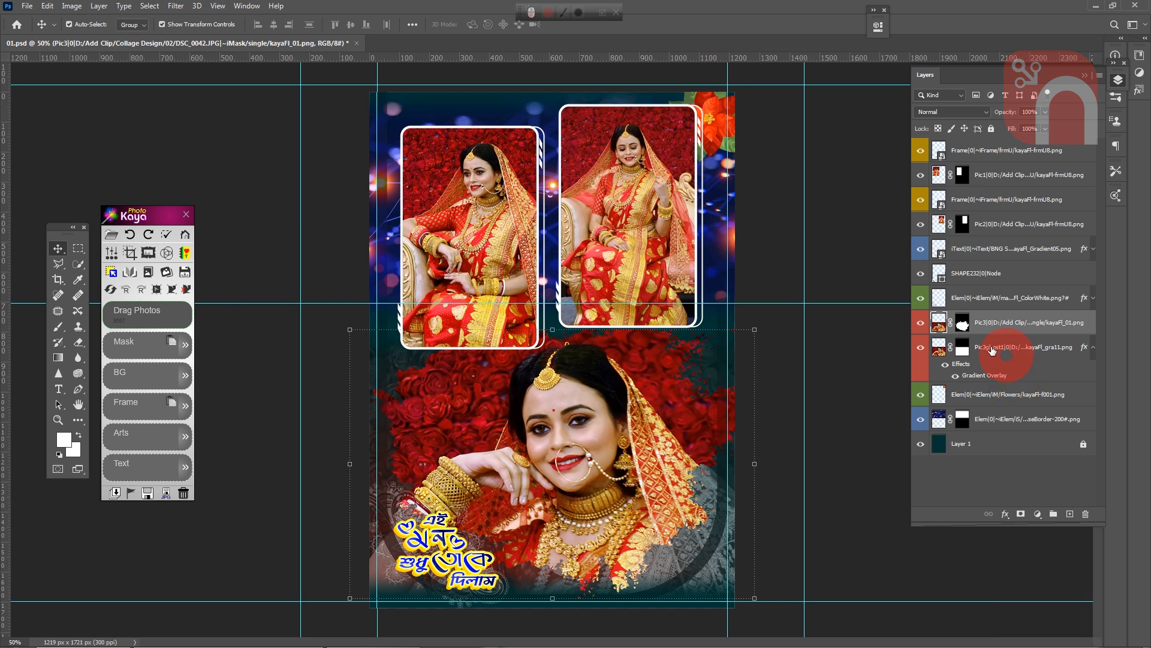
- Remove the large lower portrait's mask with PhotoKaya and undo the removal
left_click_drag(964, 331, 193, 293)
left_click(189, 296)
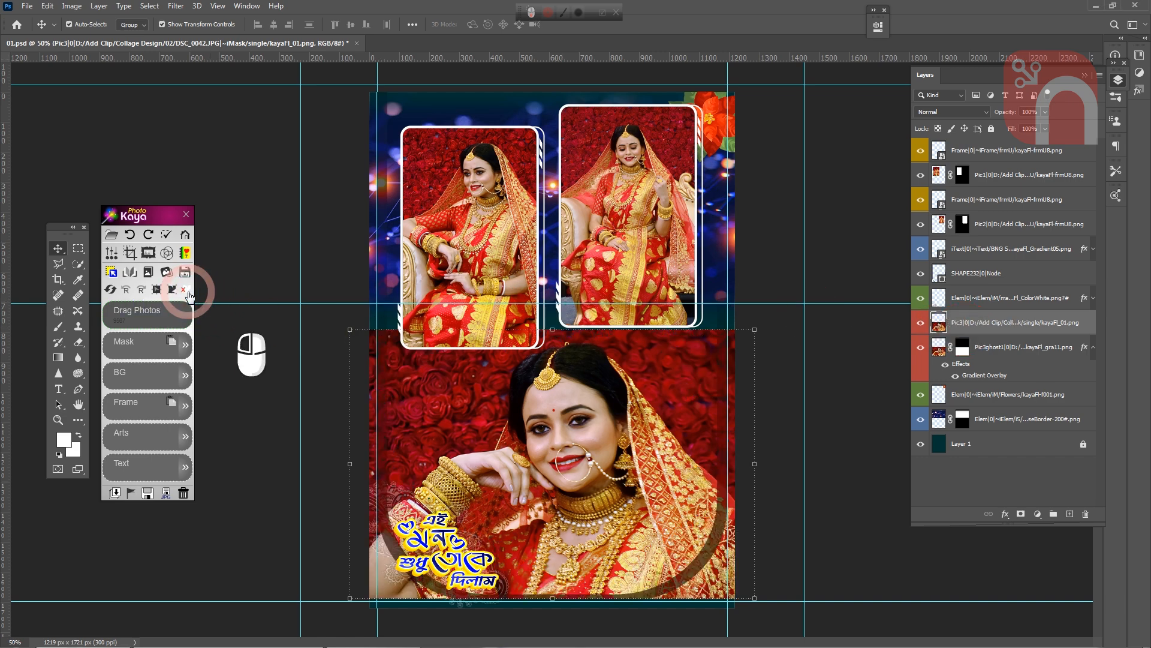
left_click(189, 296)
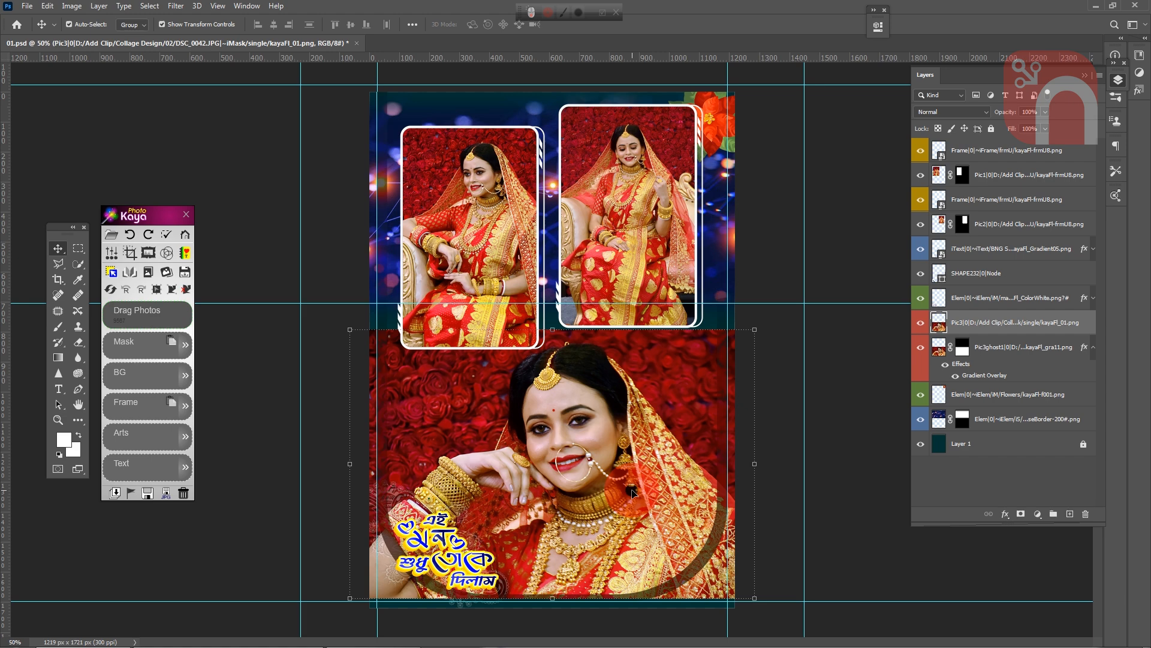
key("ctrl+z")
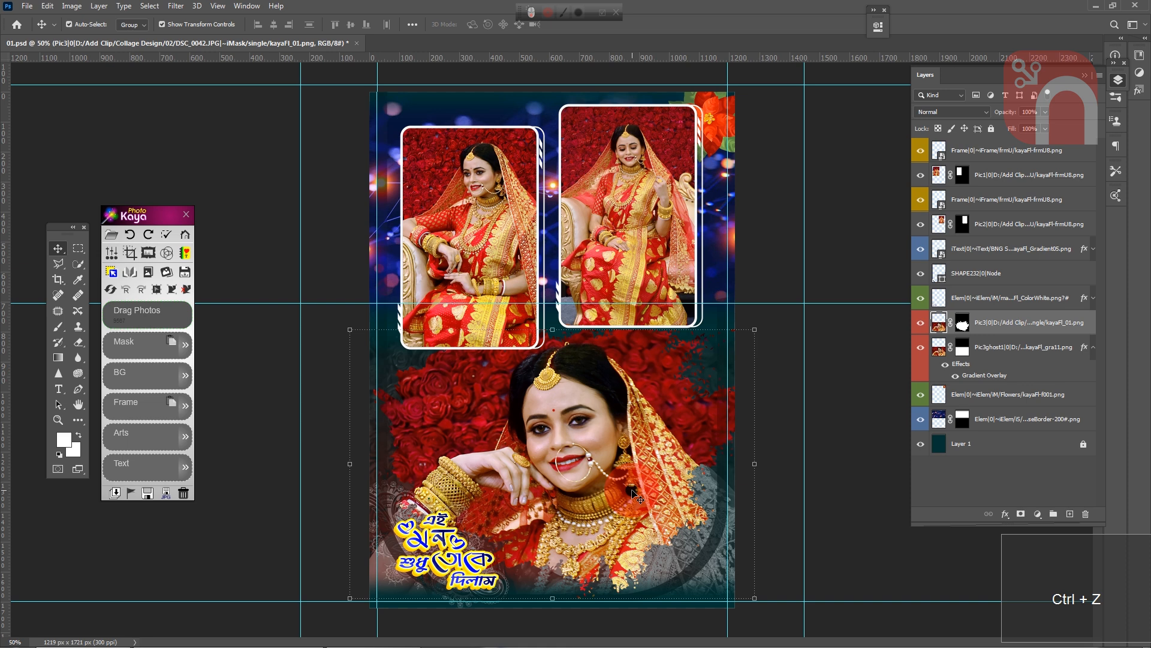
- Link the upper-left photo layer with its frame layer and tilt both counterclockwise with PhotoKaya's rotate tool
left_click(588, 490)
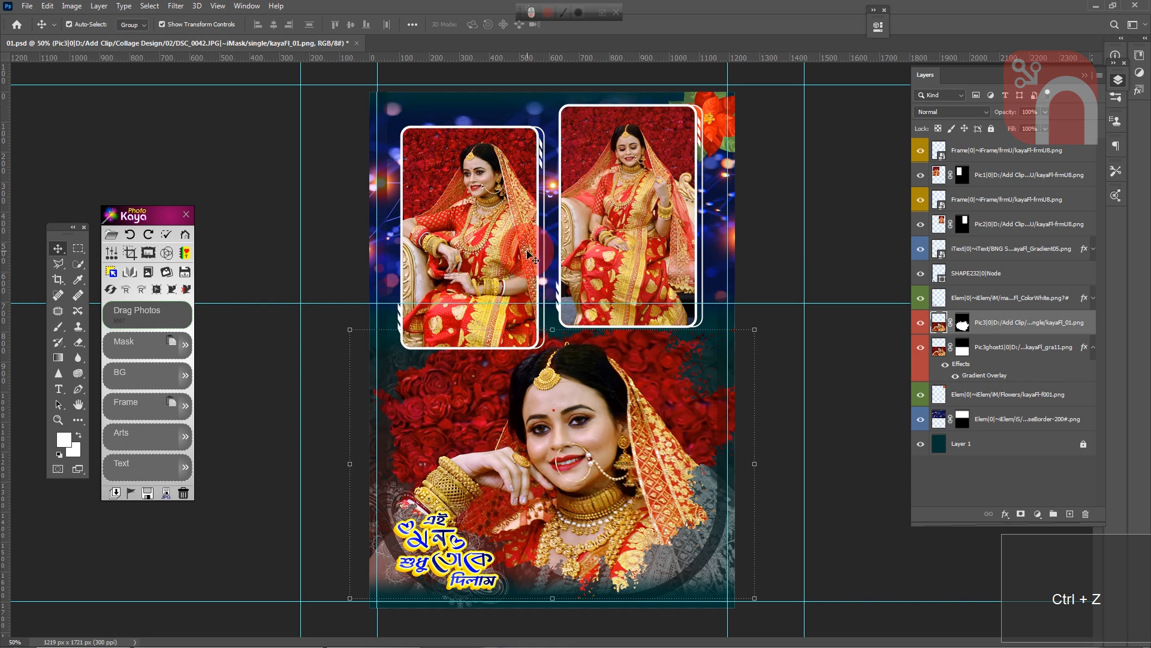
left_click(491, 197)
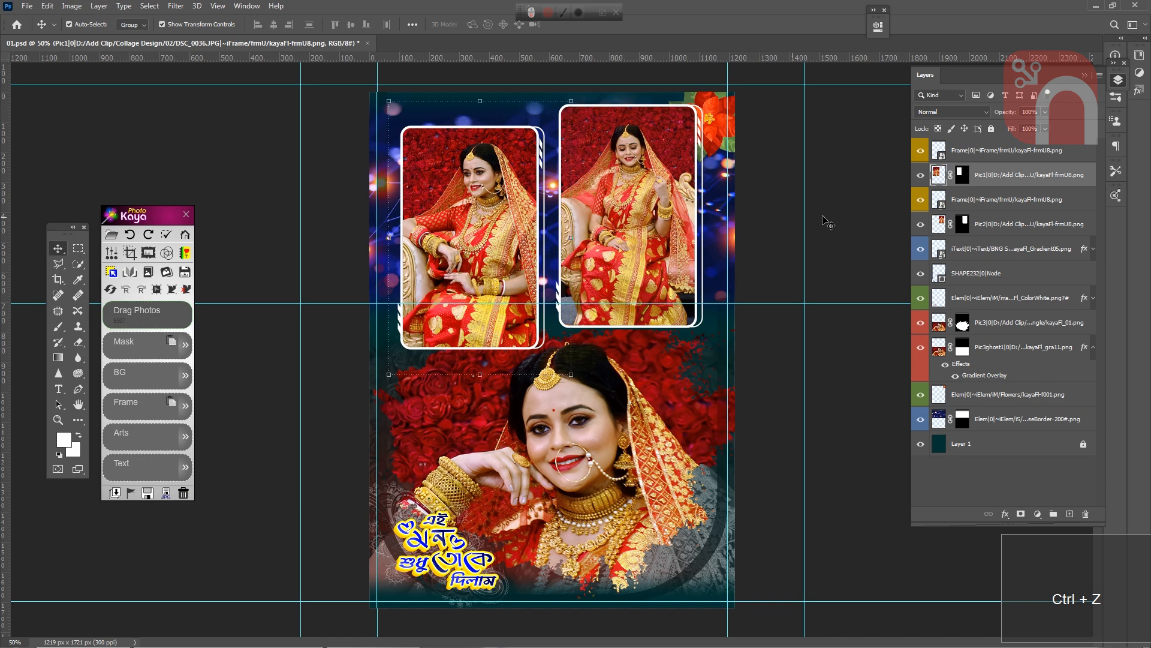
left_click(1011, 154)
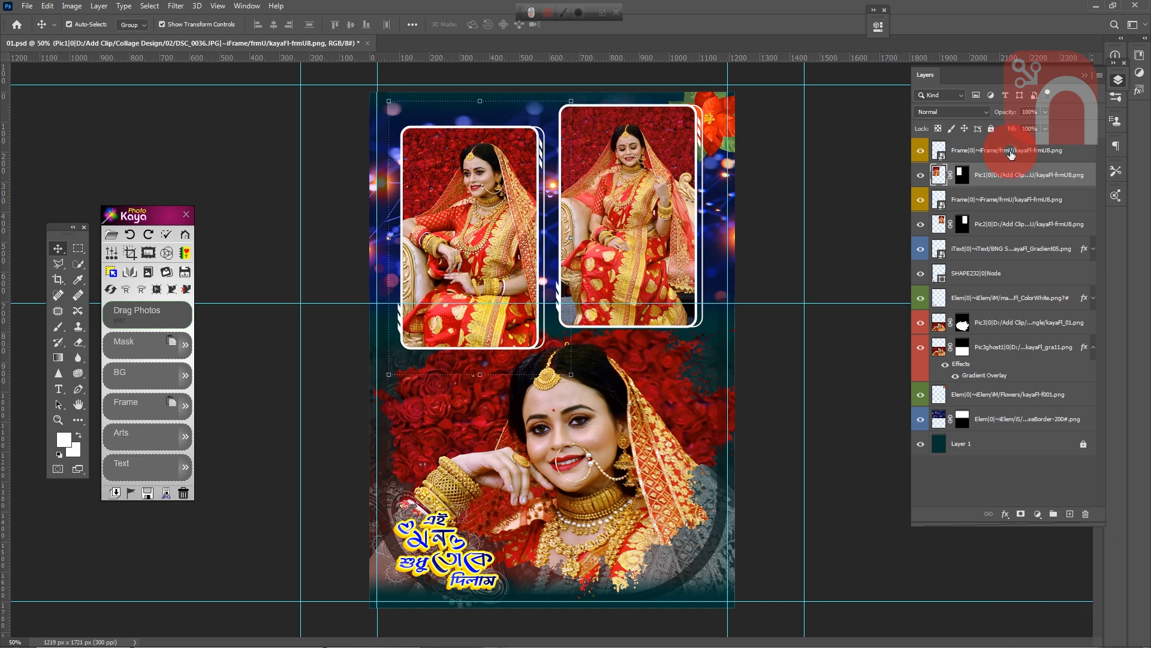
left_click(1011, 154, "ctrl")
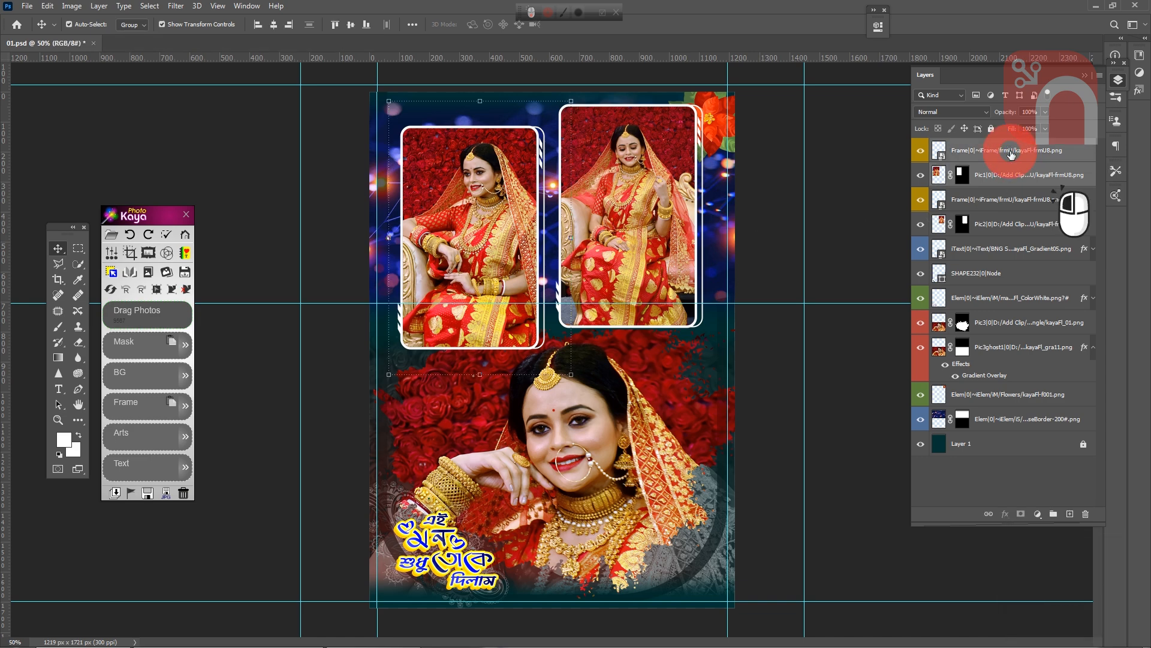
left_click(988, 514)
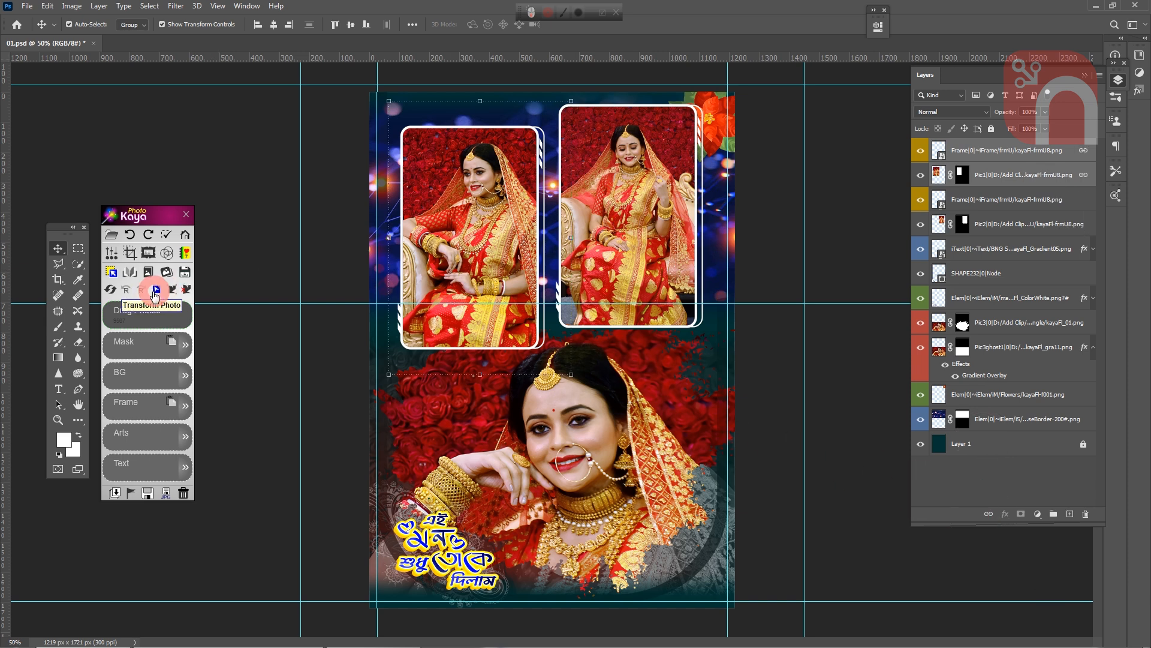
left_click(130, 290)
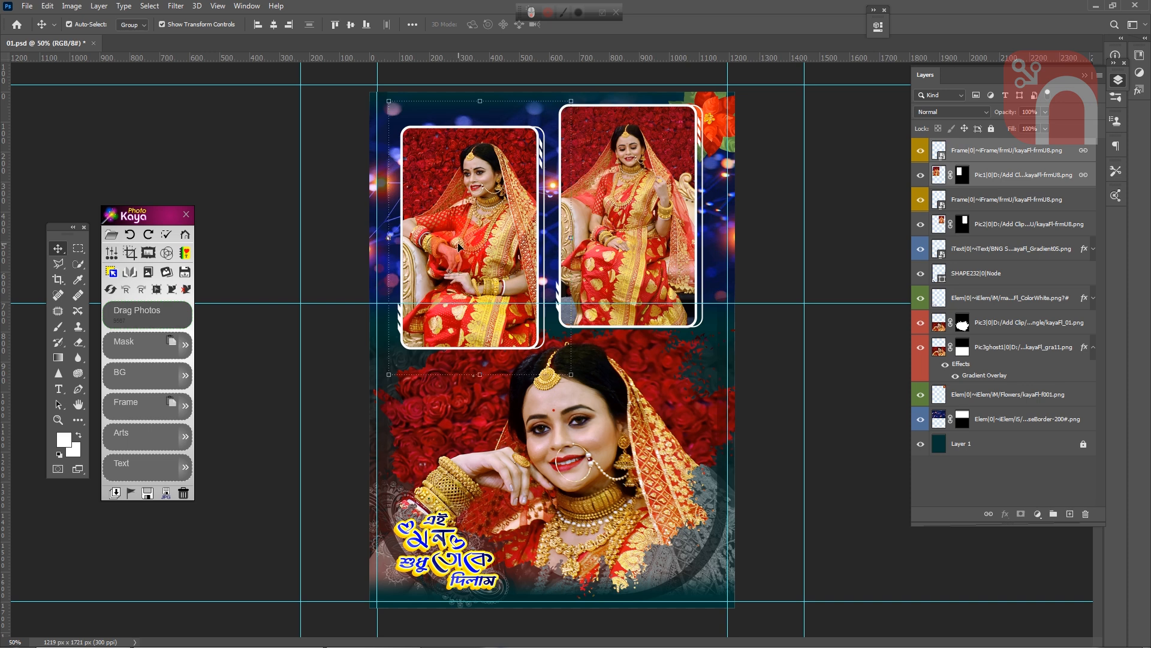
left_click(129, 294)
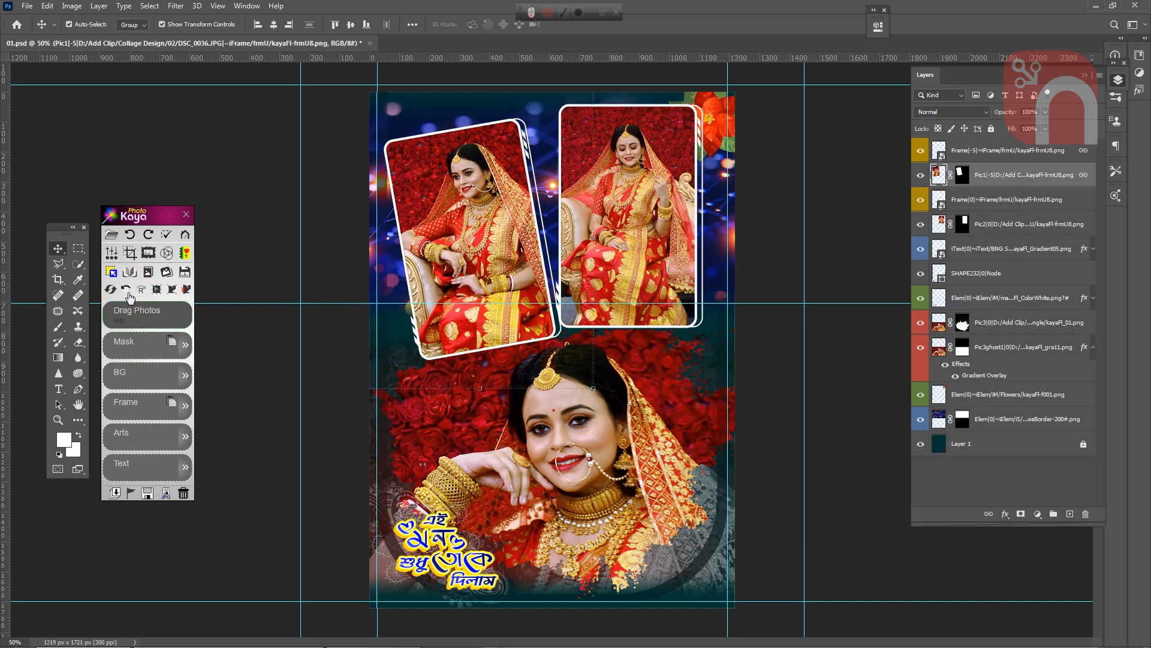
left_click(129, 292)
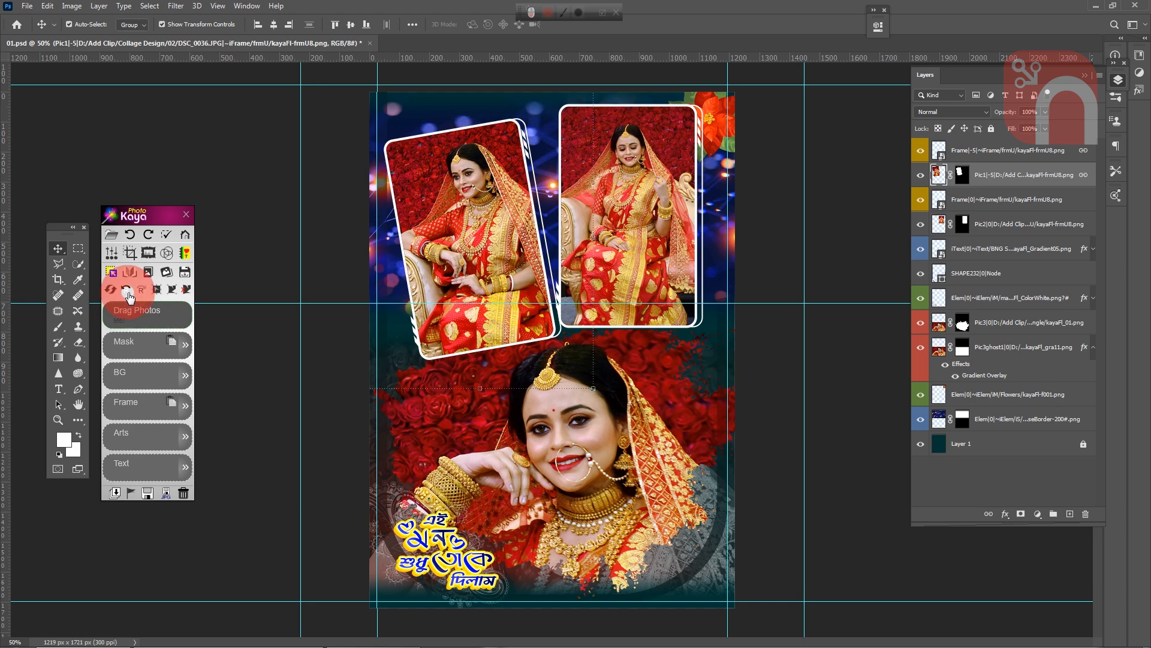
- Link the upper-right photo layer with its frame layer and tilt both clockwise with PhotoKaya's rotate tool
left_click(650, 239)
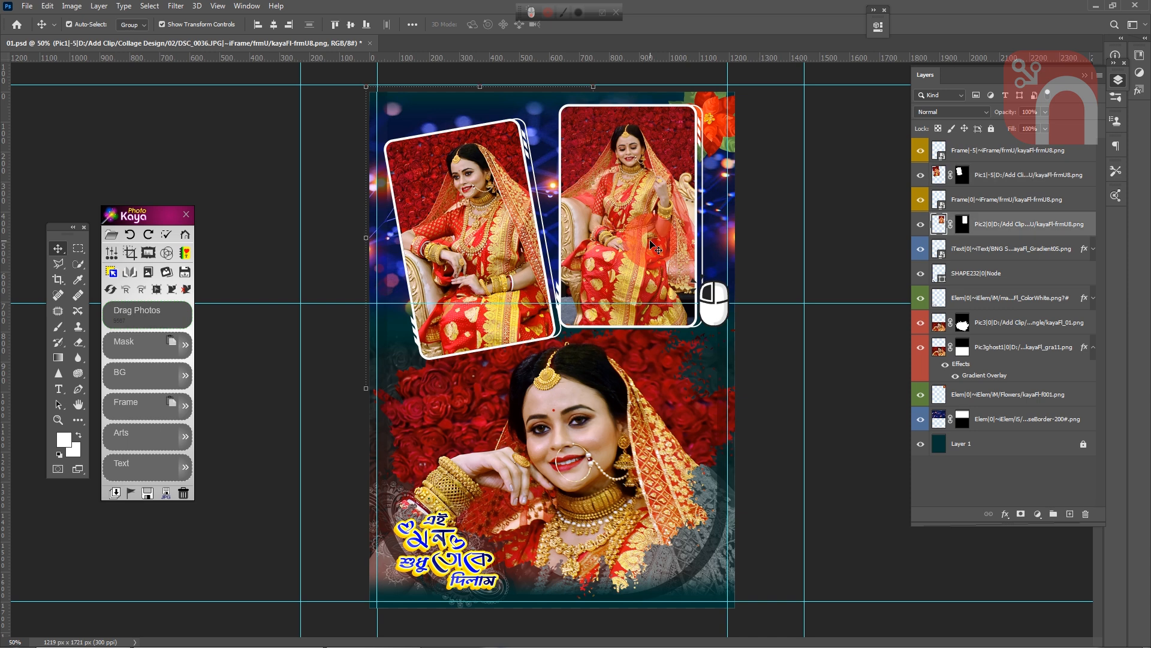
left_click(1019, 203)
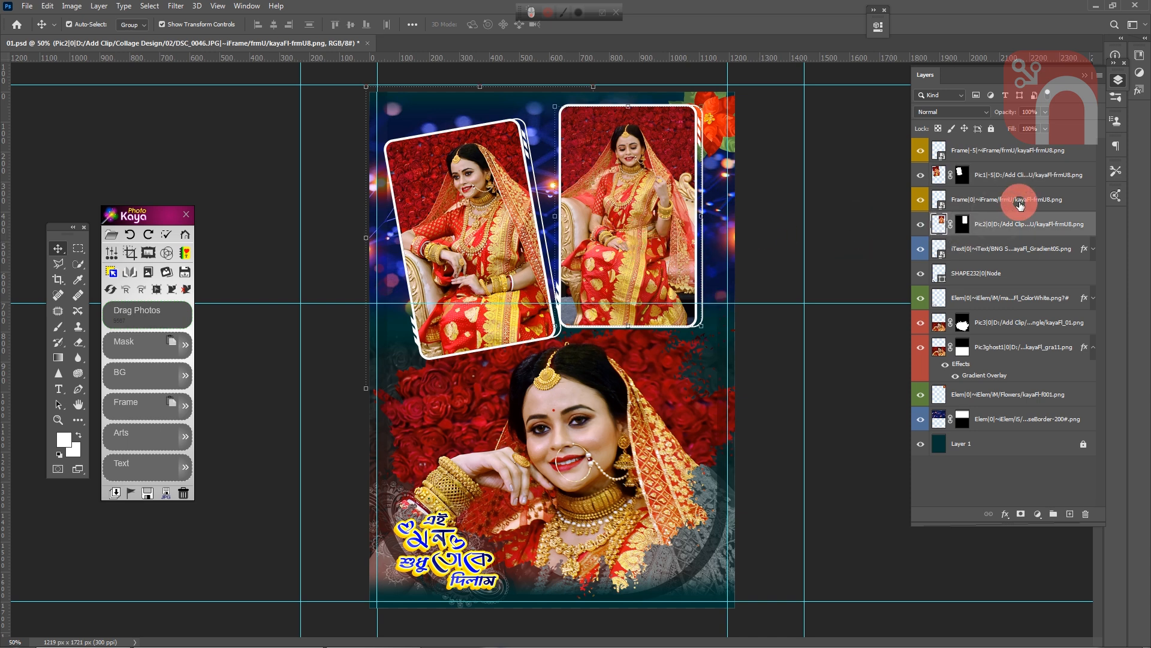
left_click(988, 514)
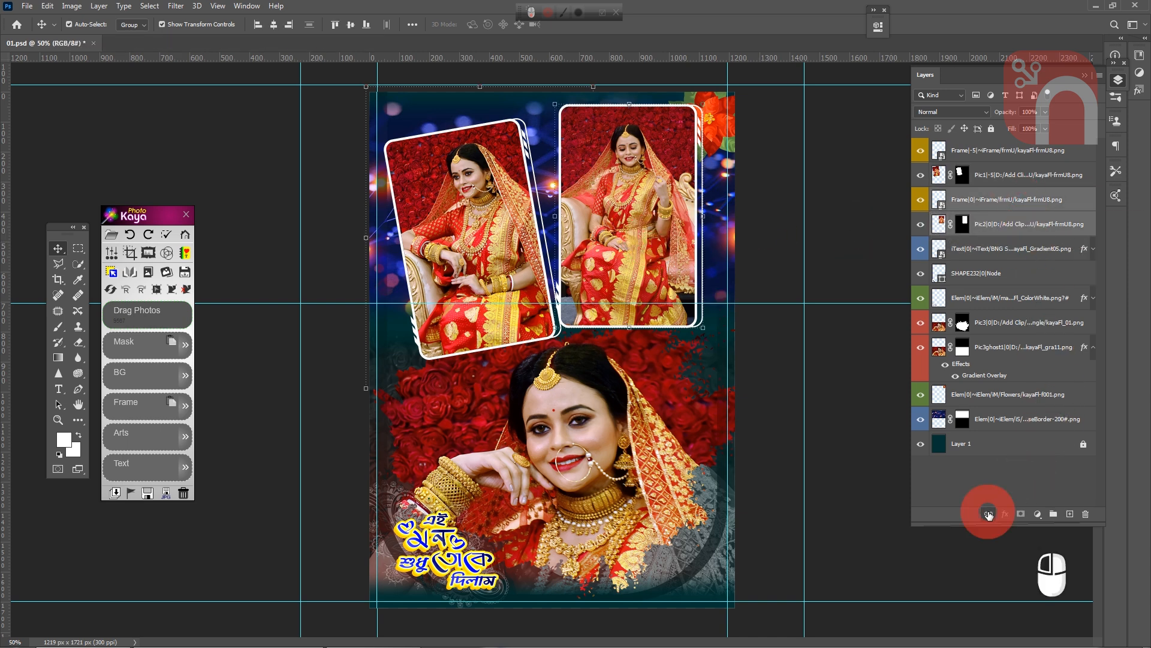
left_click(613, 219)
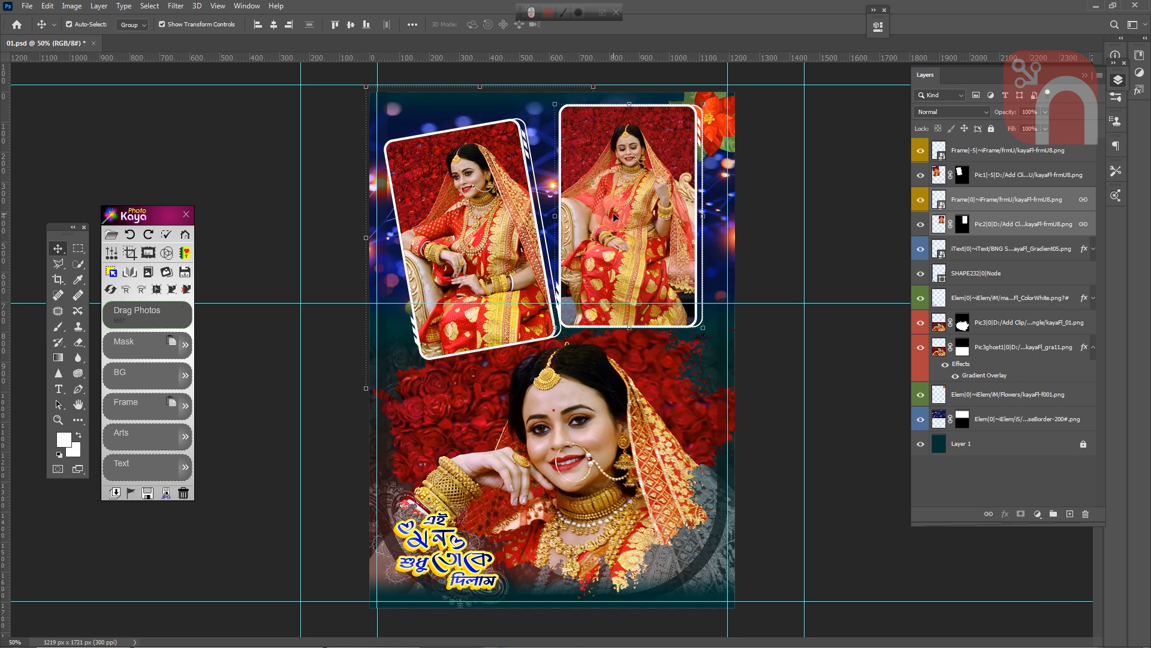
left_click(144, 298)
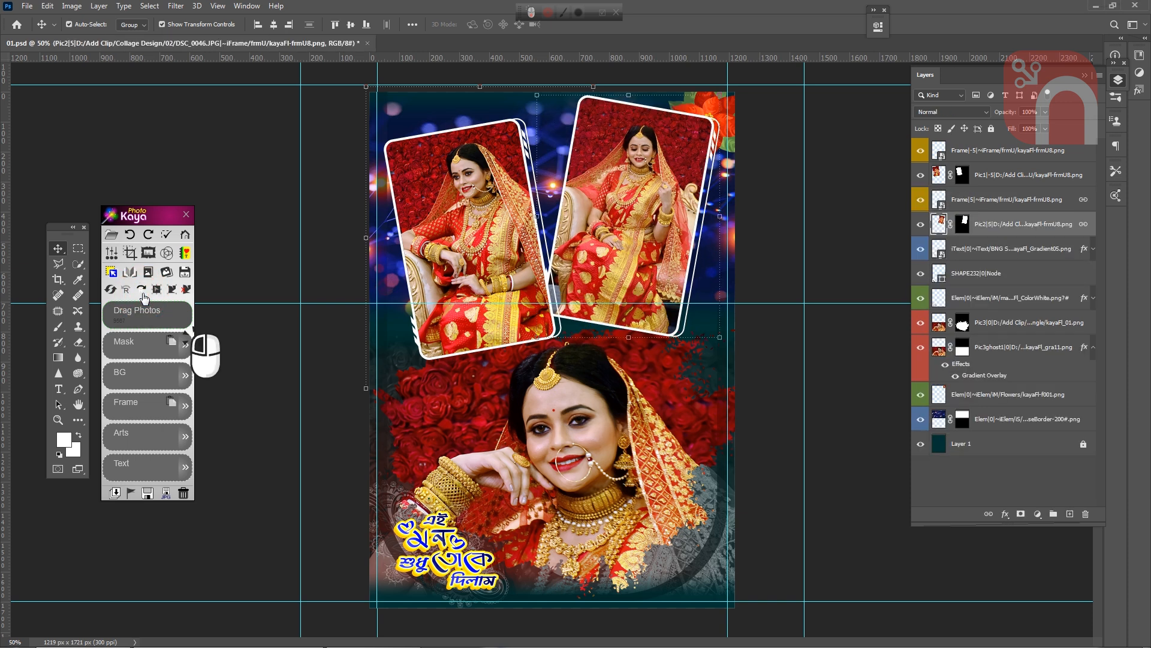
left_click(144, 298)
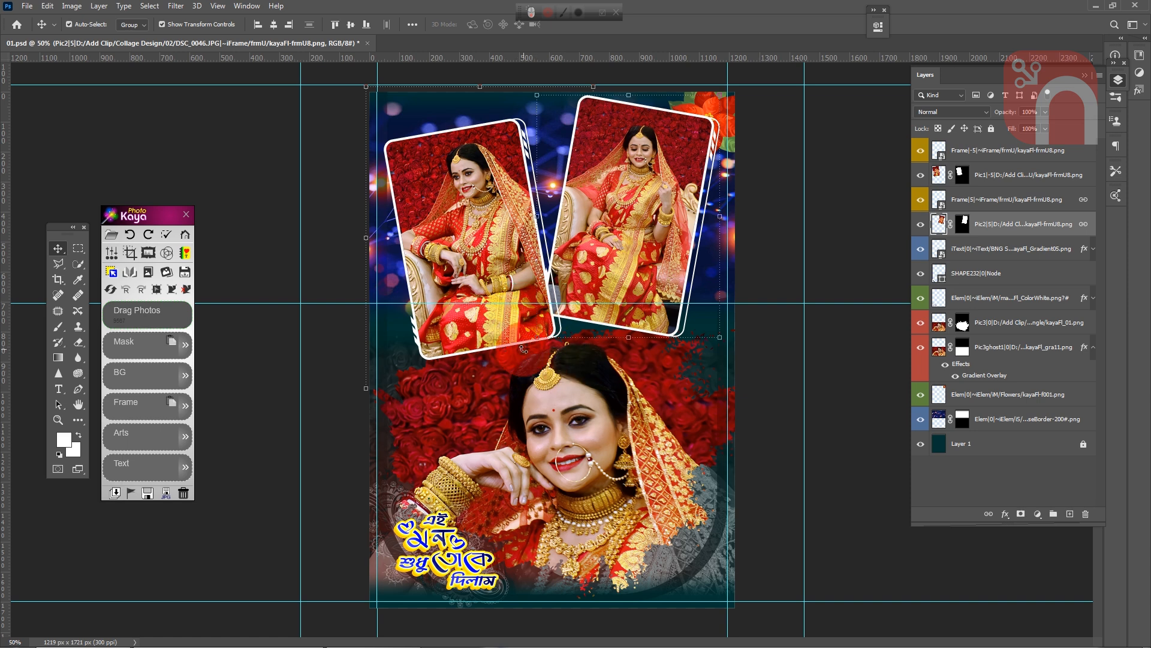
- Save a JPEG copy of the collage as 01 copy.jpg in the Collage Design folder at quality 11, Baseline ("Standard")
left_click(166, 495)
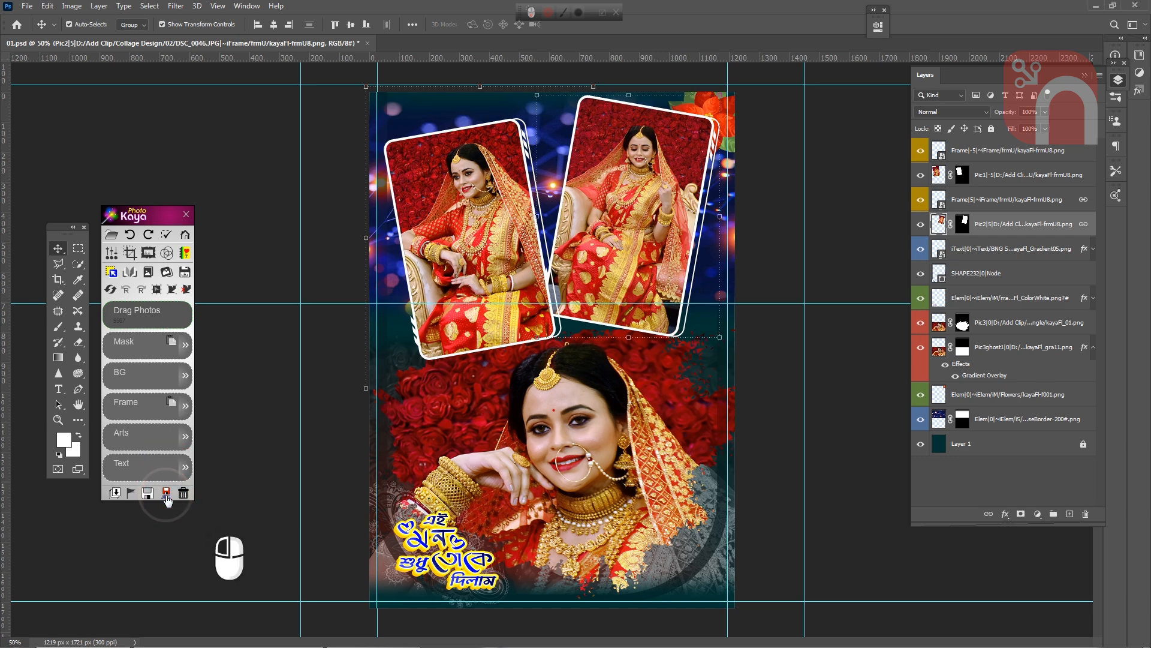
left_click_drag(257, 7, 394, 21)
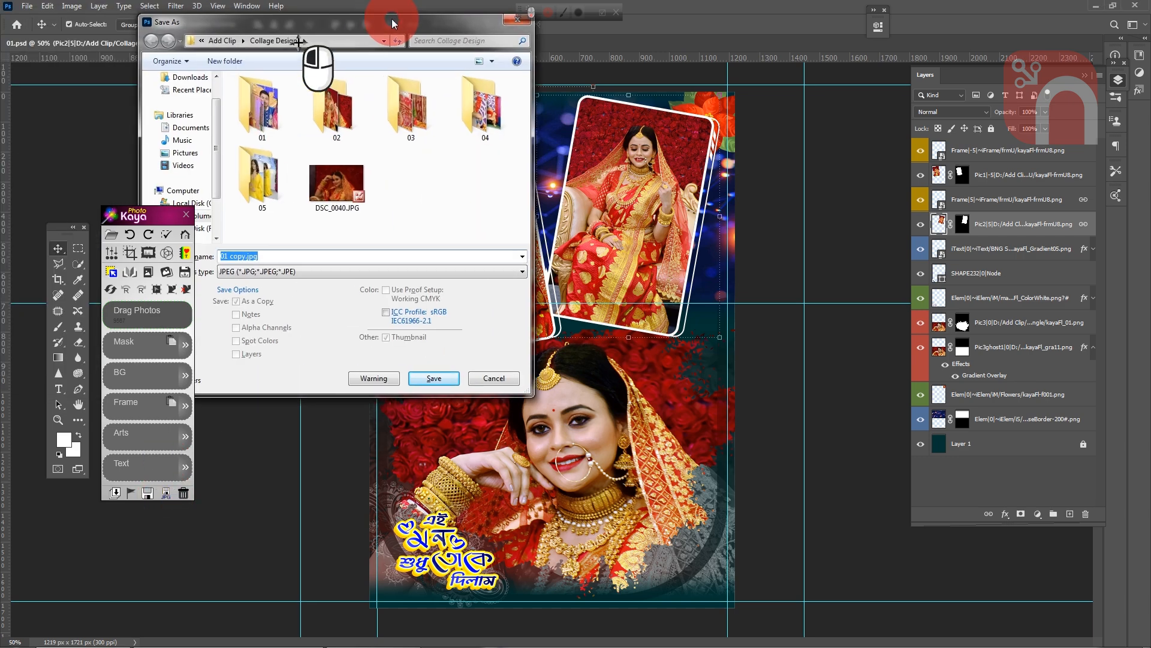
left_click(434, 379)
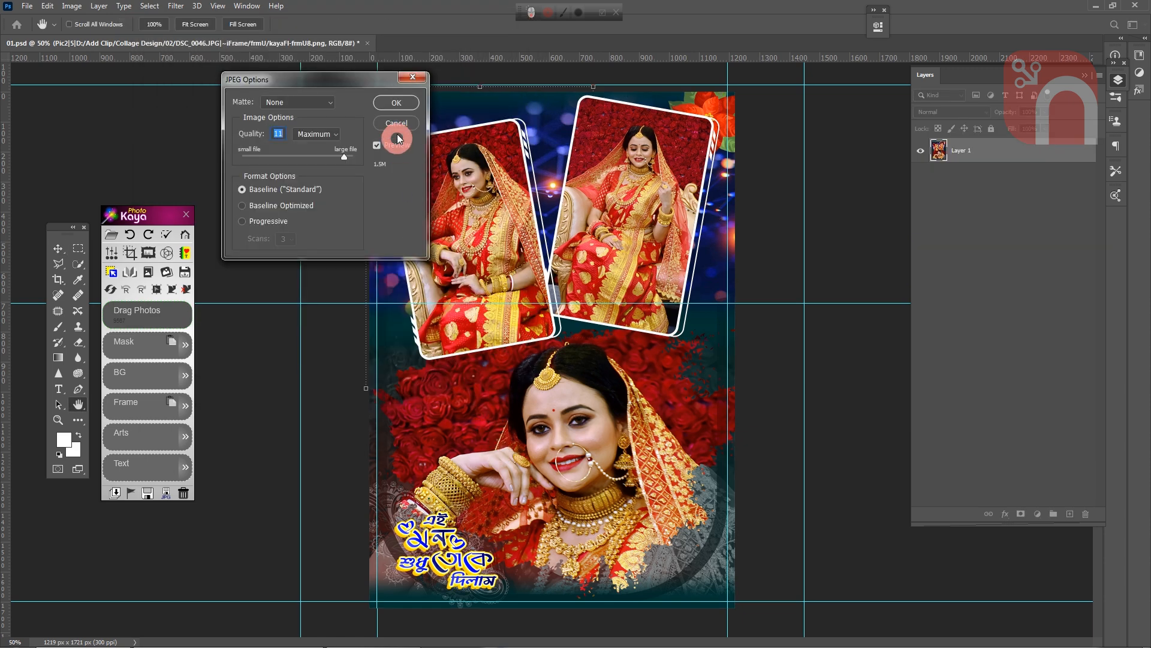
left_click(392, 110)
left_click(343, 159)
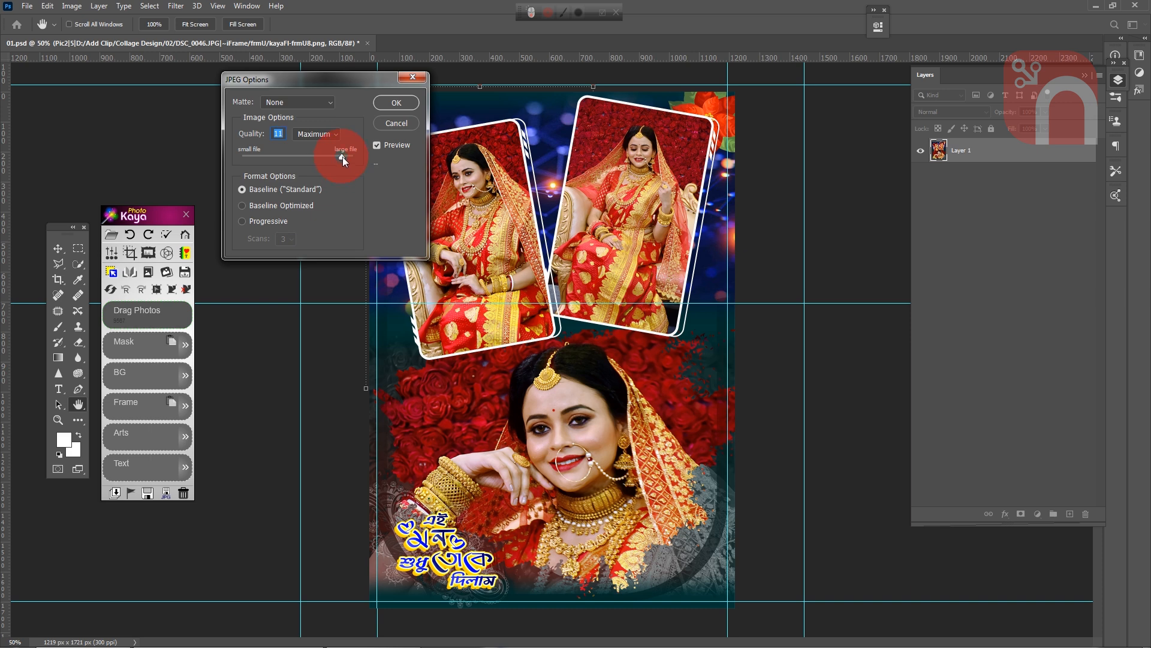
left_click(398, 104)
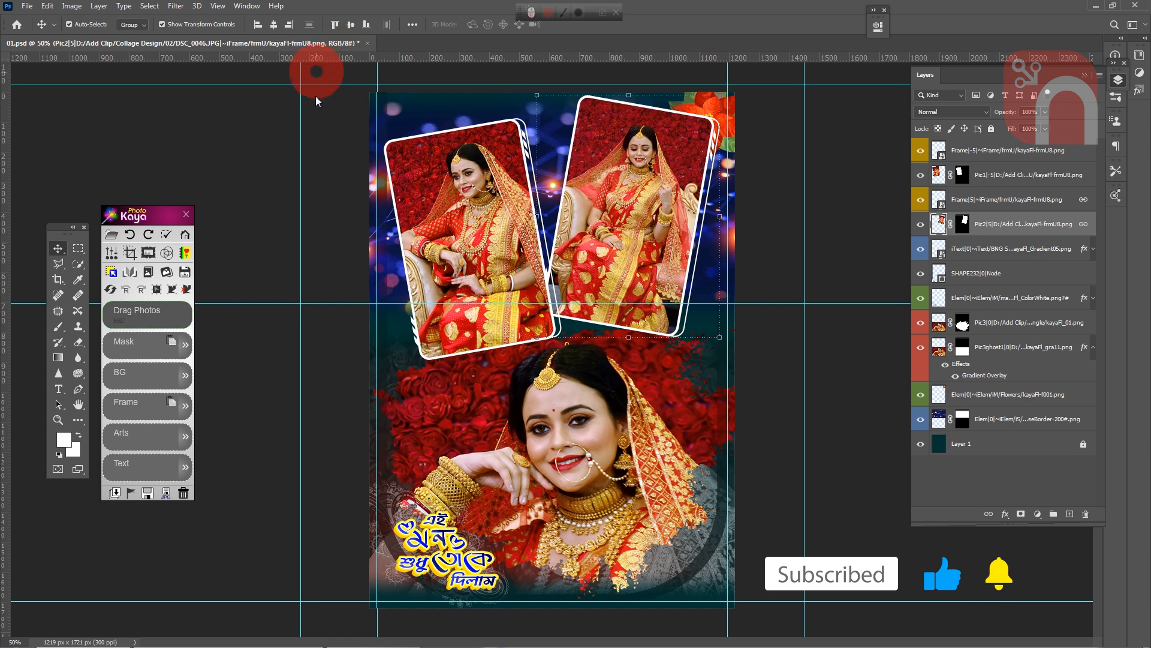
- Start saving the layered collage design from PhotoKaya
left_click(147, 494)
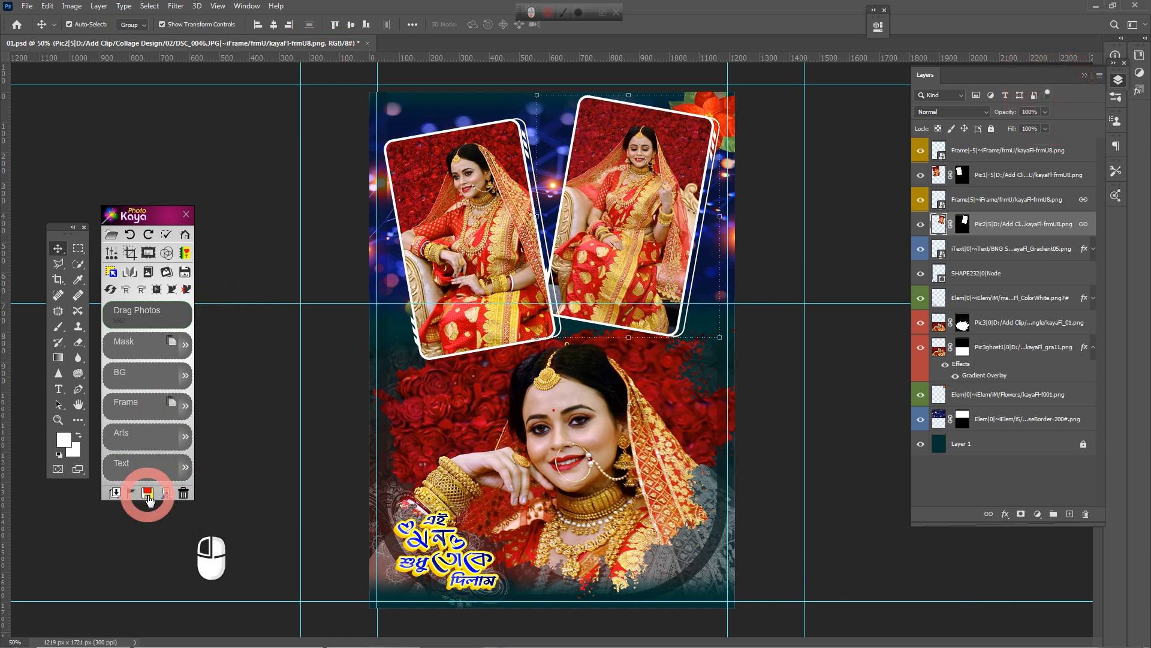